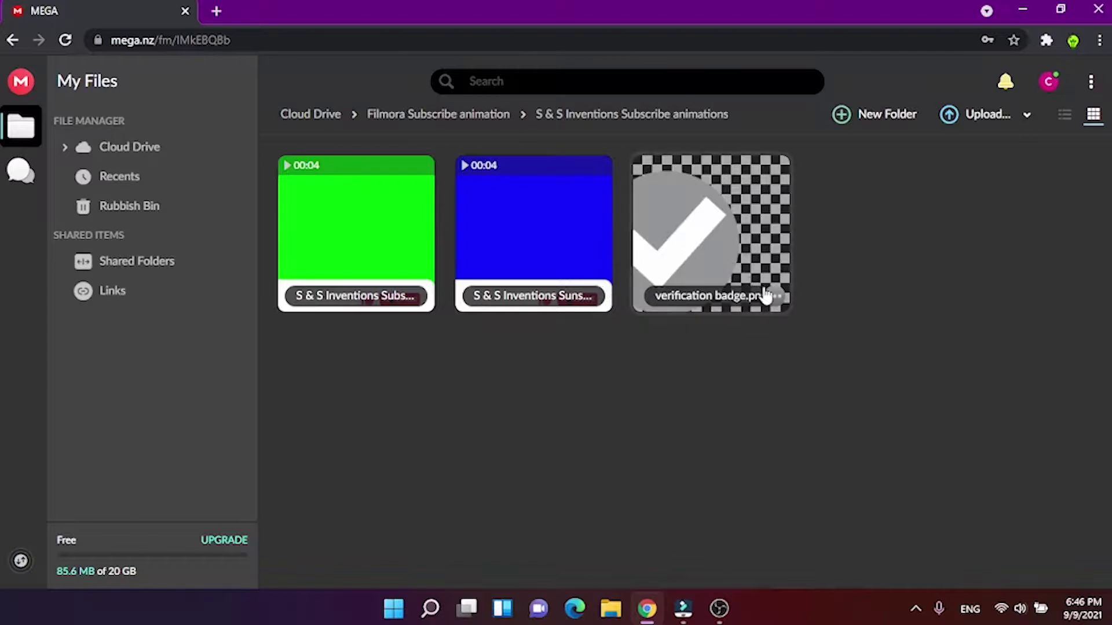
Download the verification badge image from the cloud folder as a standard download
mouse_move(773, 300)
left_click(775, 298)
mouse_move(788, 220)
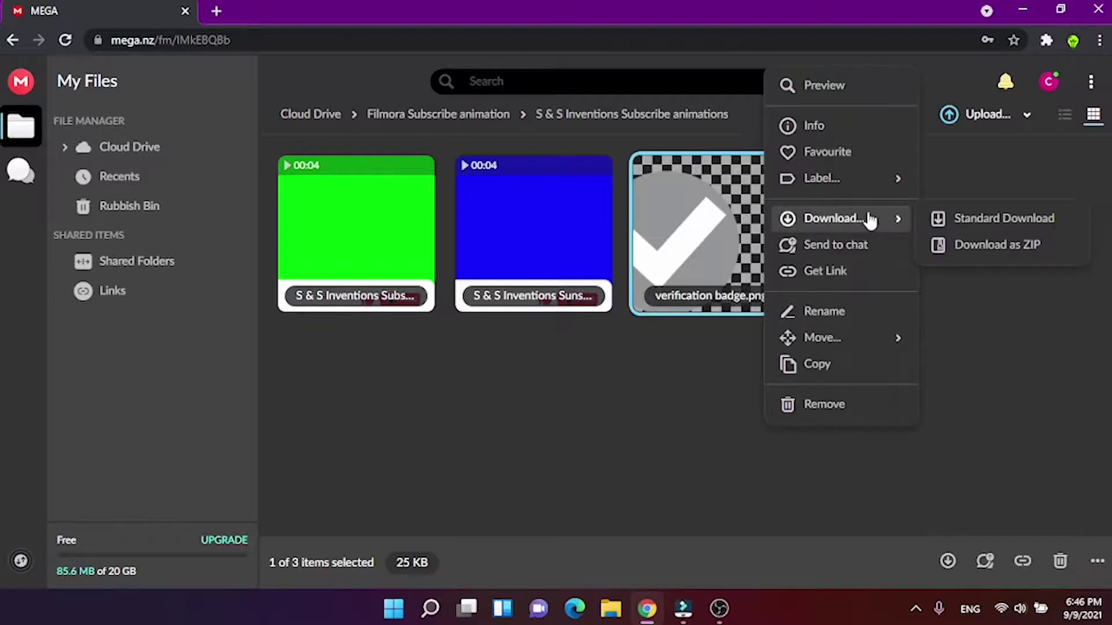
left_click(971, 221)
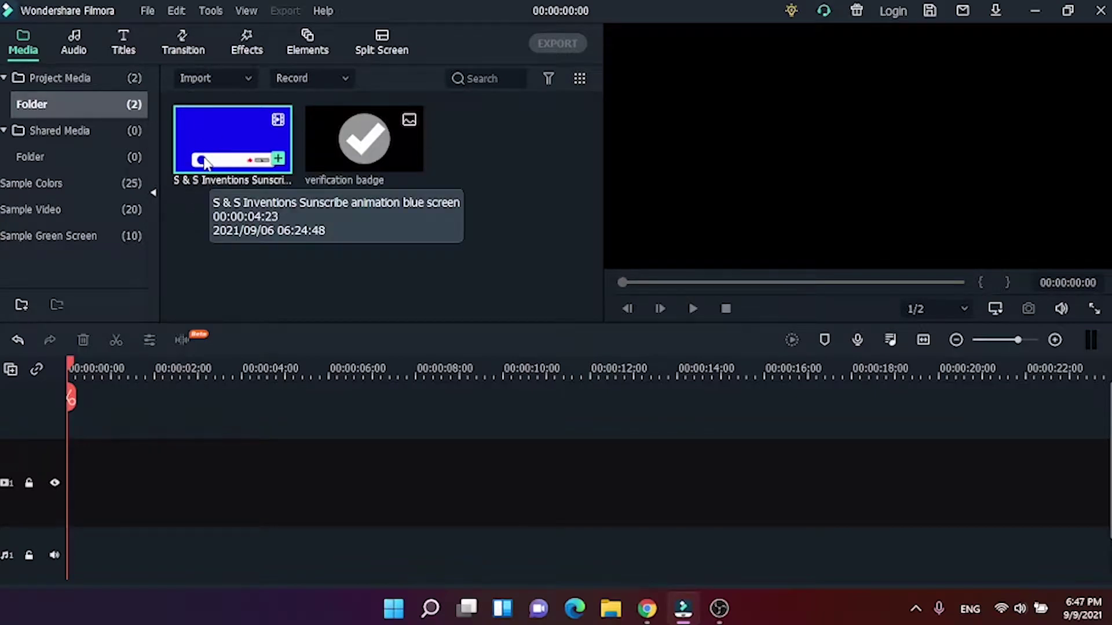
Switch to Filmora and place the blue screen subscribe animation at the start of the first video track
left_click_drag(241, 126, 134, 454)
left_click(690, 331)
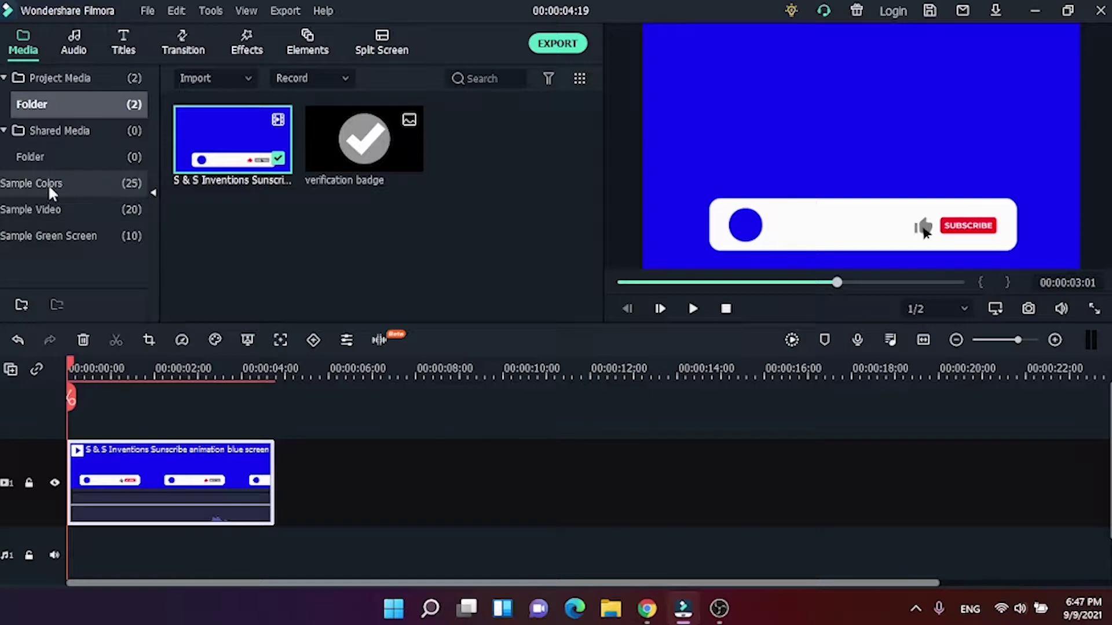
Add the White sample color on the track above the animation and trim it to the animation's length
left_click(32, 184)
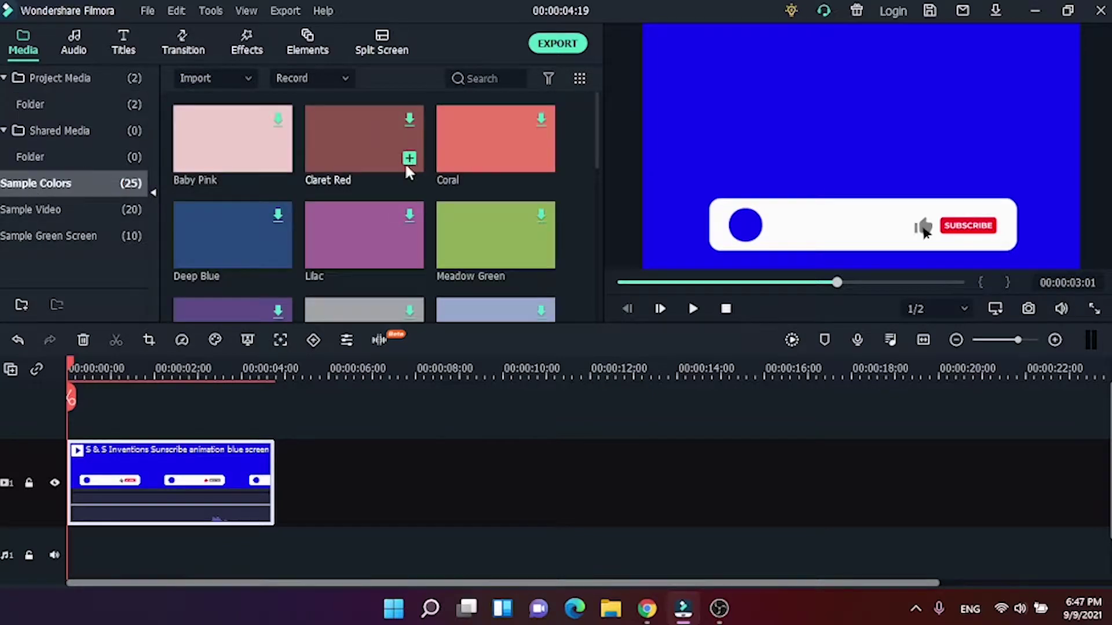
scroll(405, 168, "down", 5)
scroll(440, 179, "up", 3)
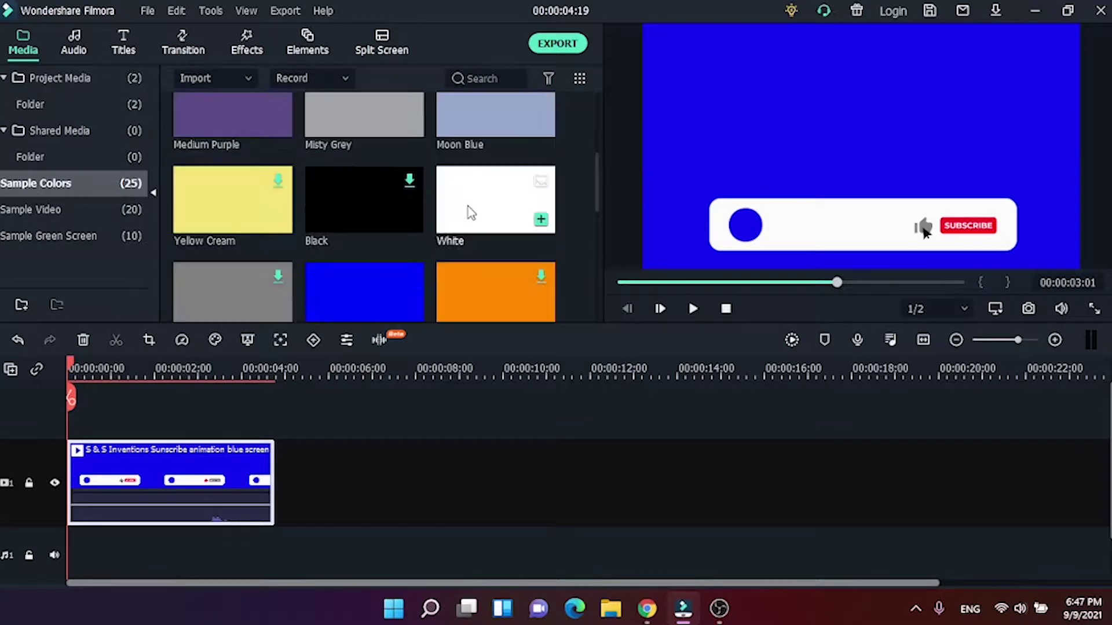
left_click_drag(474, 208, 272, 470)
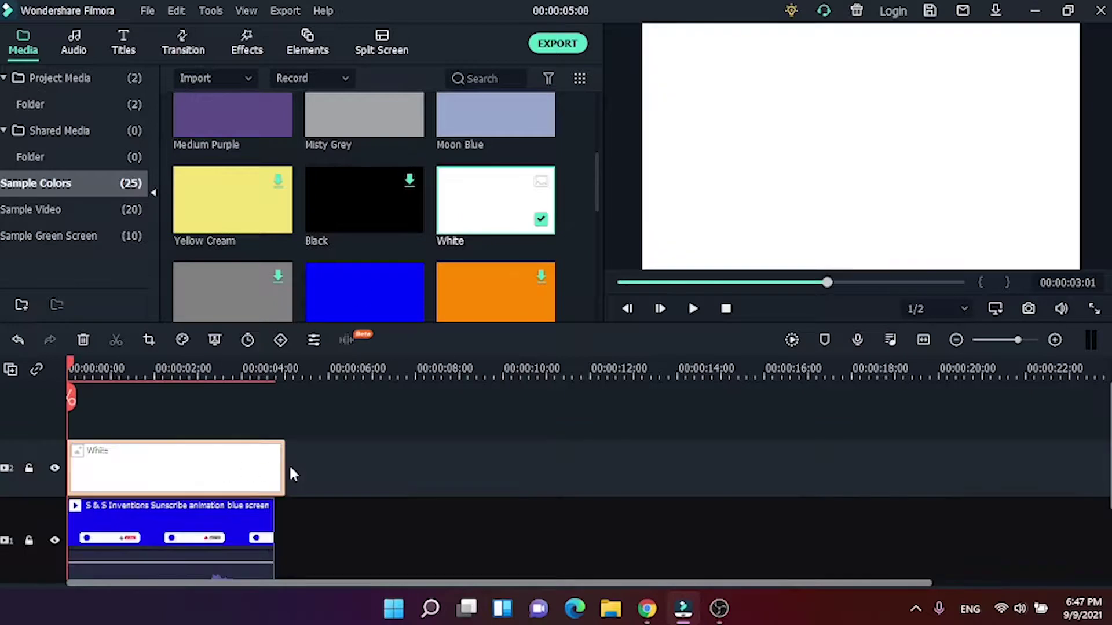
left_click_drag(283, 457, 272, 462)
Shrink the white clip to a small rectangle and position it over the blue profile circle in the subscribe bar
left_click(802, 174)
left_click_drag(802, 171, 993, 116)
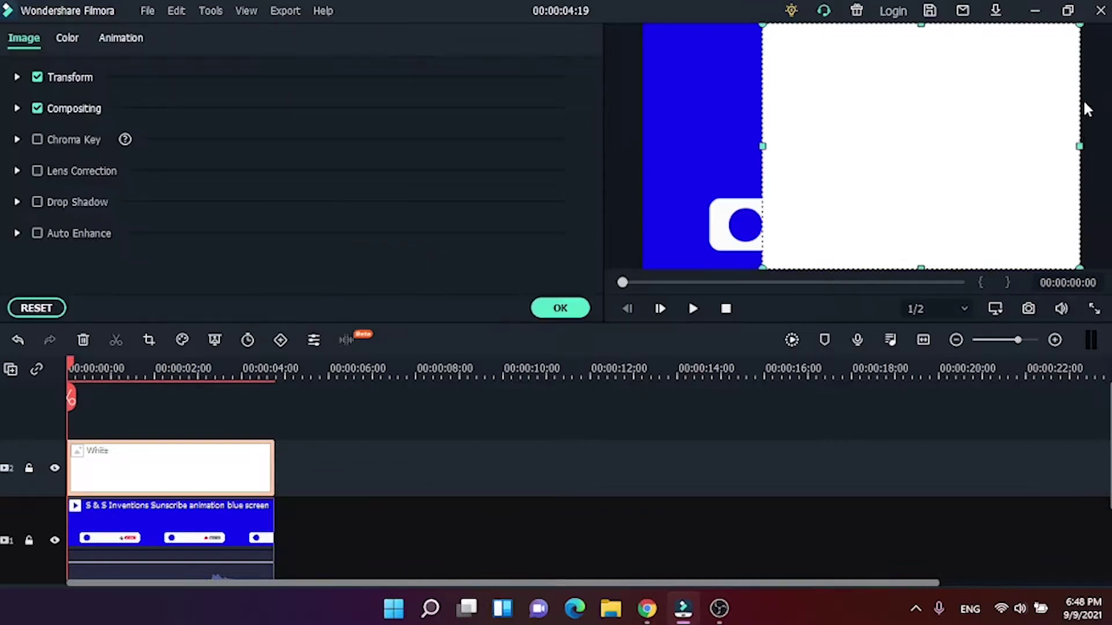
left_click_drag(1080, 26, 925, 231)
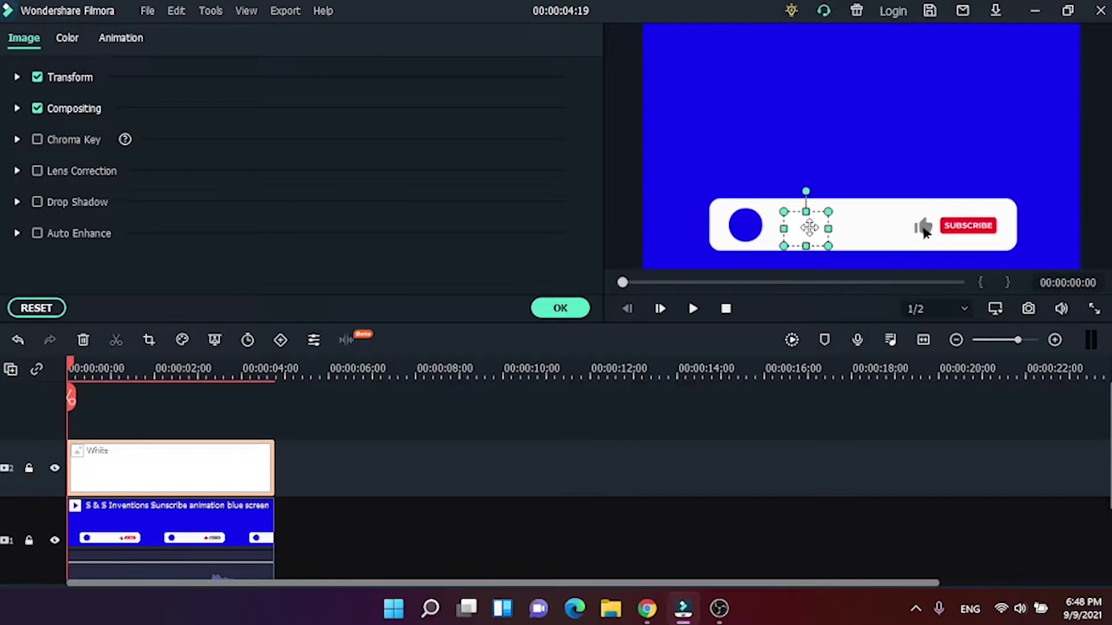
left_click_drag(810, 227, 733, 221)
left_click(560, 308)
Import the LogoMakr image, place it on a track above the white clip and trim it to the animation's length
double_click(433, 255)
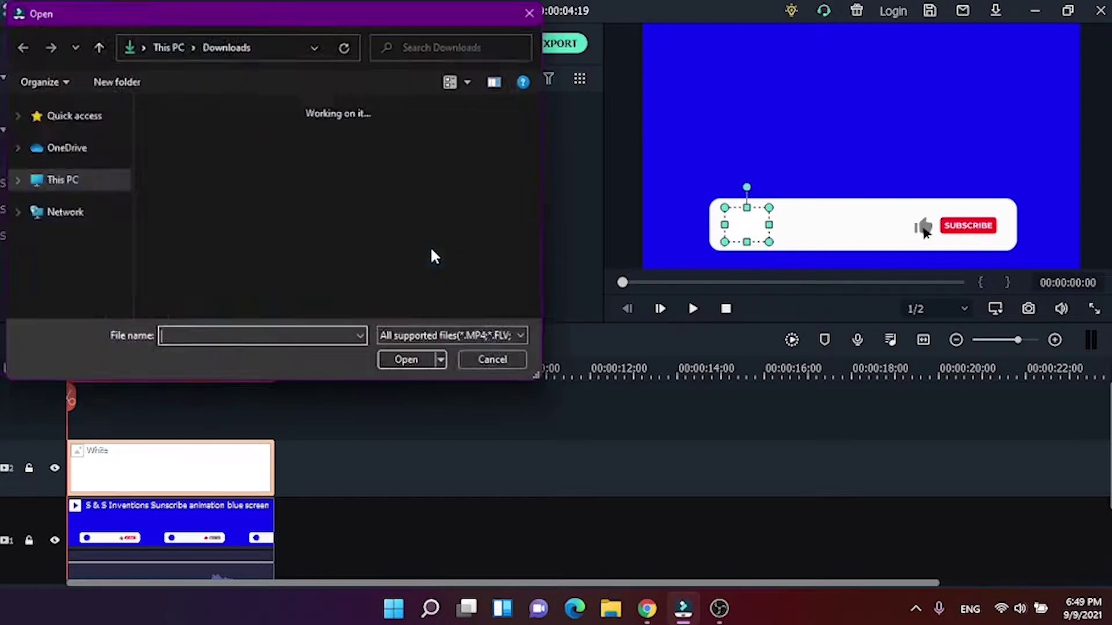
left_click(67, 250)
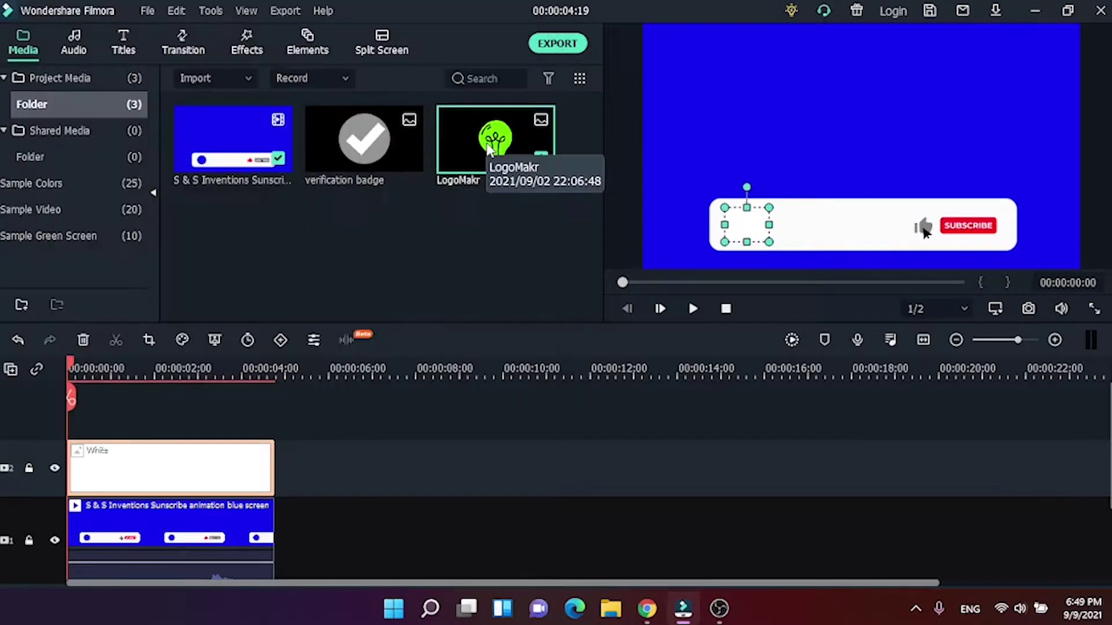
left_click_drag(488, 149, 56, 434)
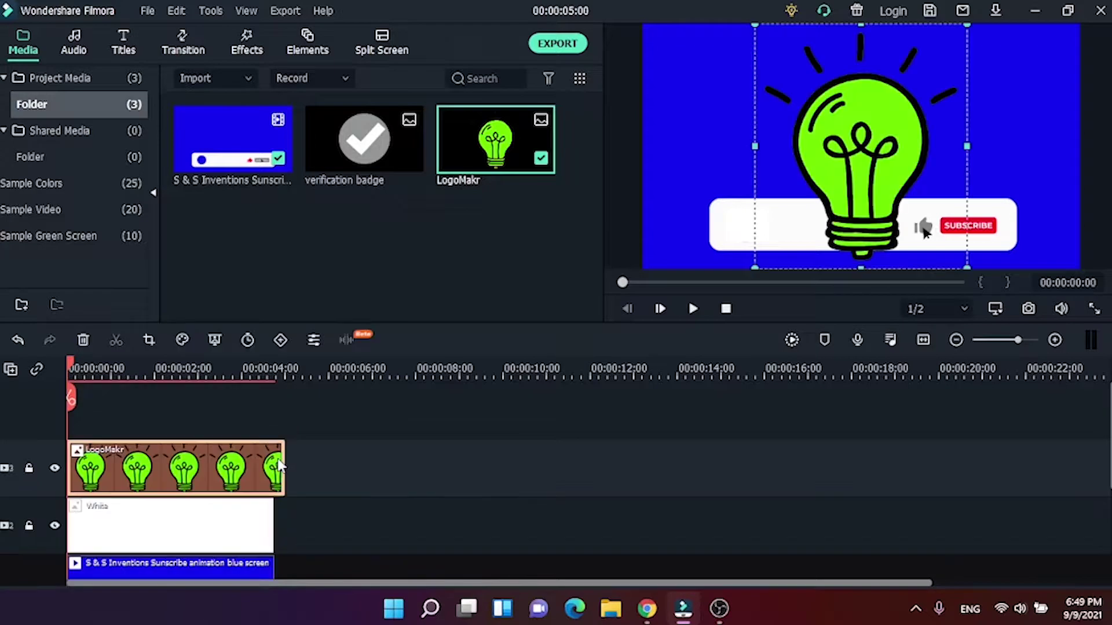
left_click_drag(286, 465, 274, 465)
Shrink the light bulb logo and position it on the white patch at the bar's profile picture spot
left_click_drag(746, 26, 737, 228)
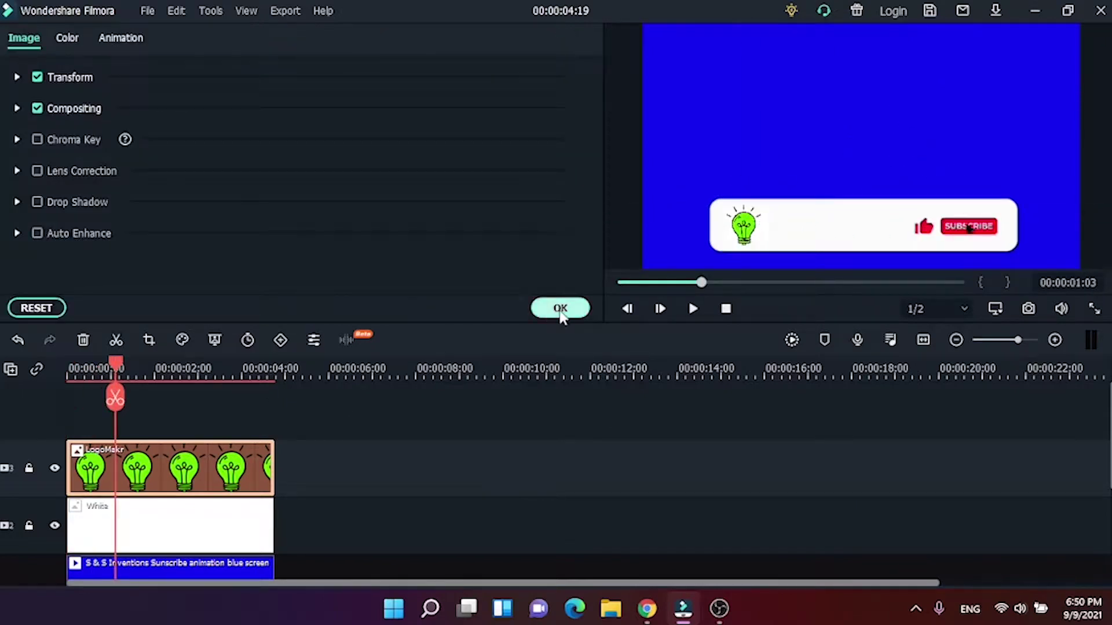
left_click(560, 312)
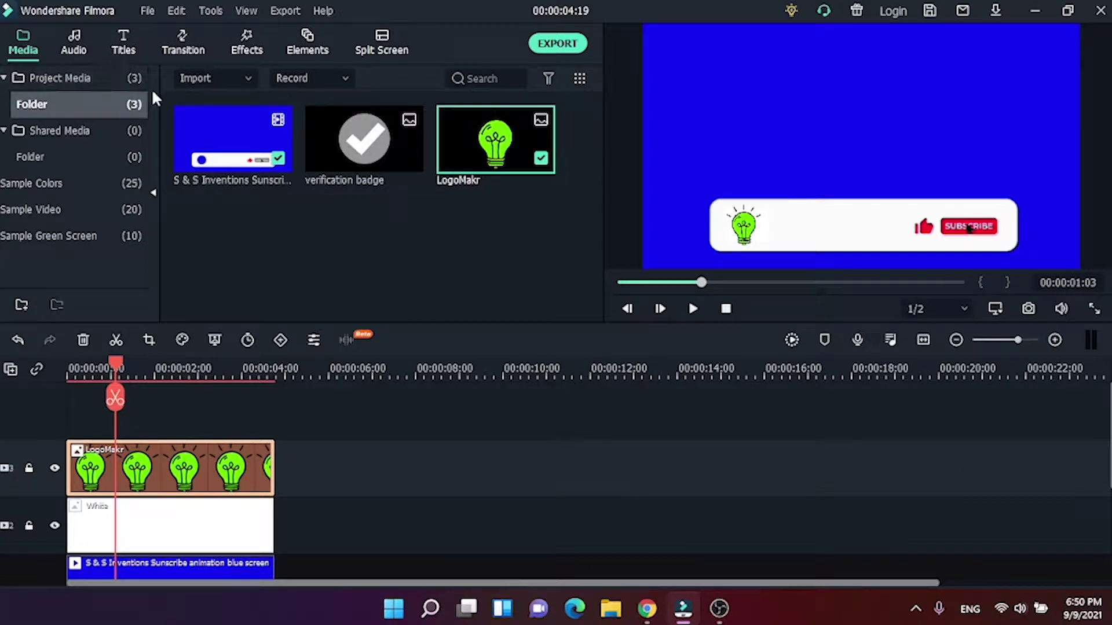
Add the Default Title on a track above the logo and trim it to the animation's length
left_click(116, 53)
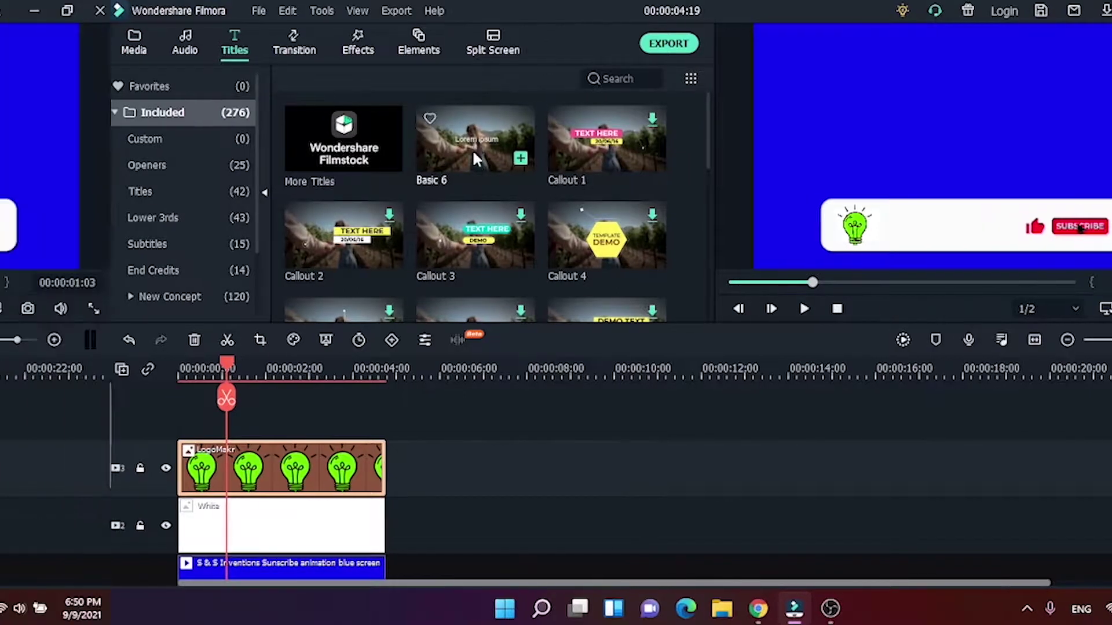
scroll(370, 182, "down", 3)
left_click_drag(866, 200, 658, 411)
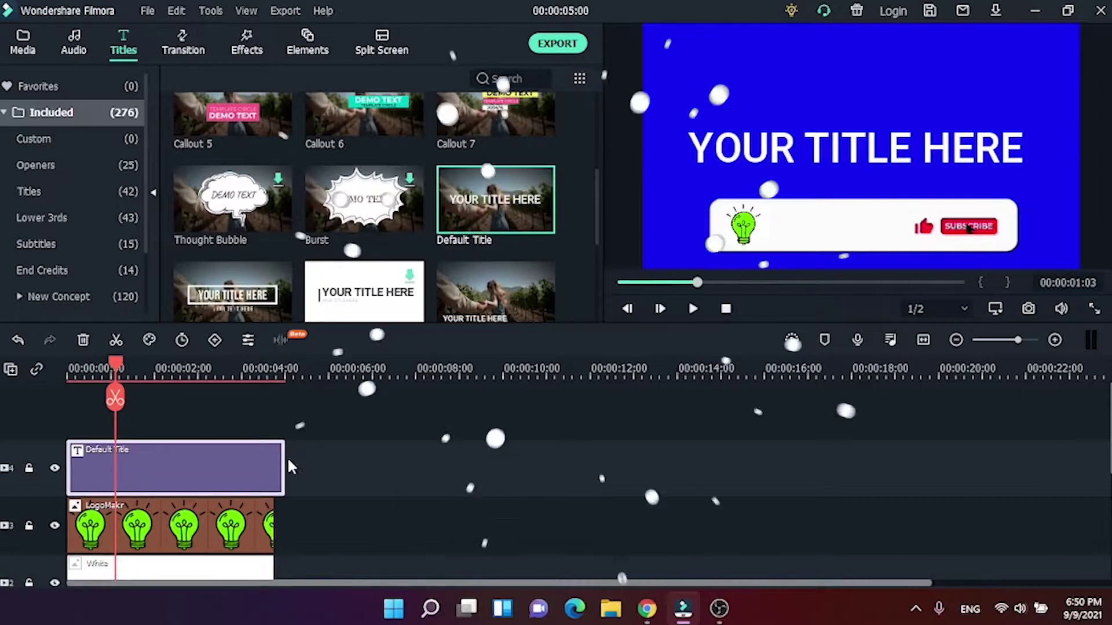
left_click_drag(287, 457, 275, 458)
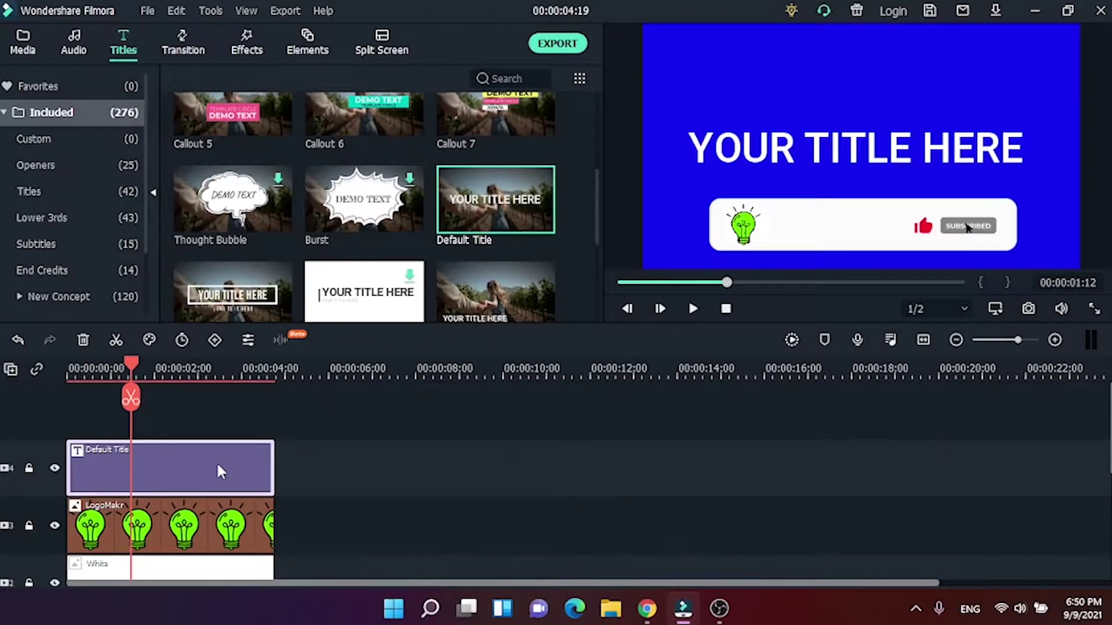
Replace the title's placeholder text with "S & S Inventions"
double_click(217, 461)
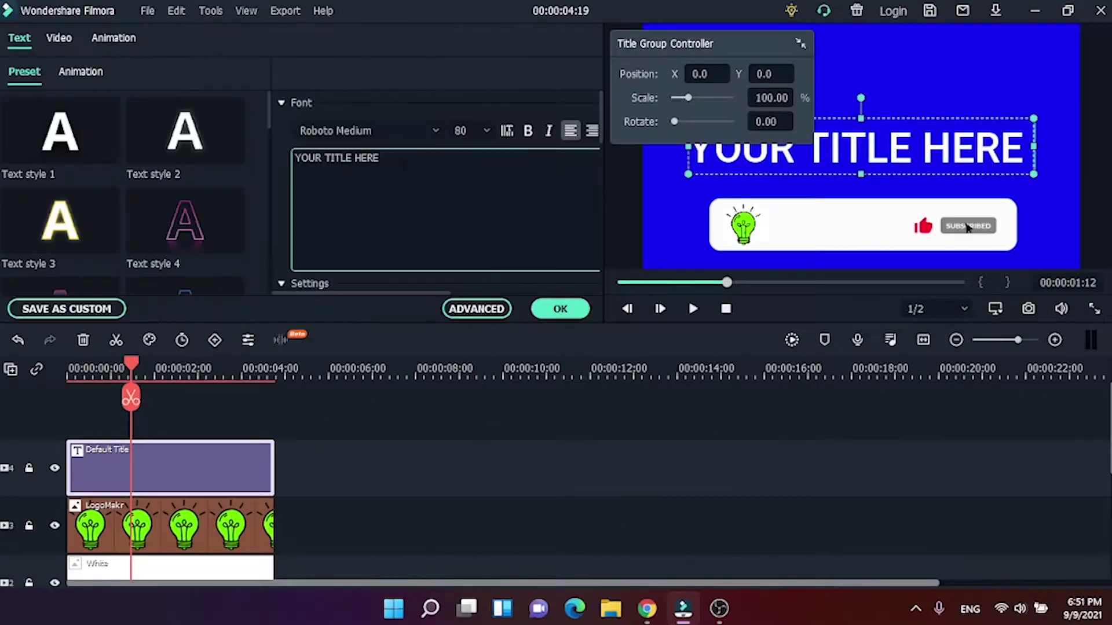
key("BackSpace")
key("BackSpace")
key("BackSpace")
key("BackSpace")
key("BackSpace")
key("BackSpace")
key("BackSpace")
key("BackSpace")
key("BackSpace")
key("BackSpace")
key("BackSpace")
key("BackSpace")
key("BackSpace")
key("BackSpace")
key("BackSpace")
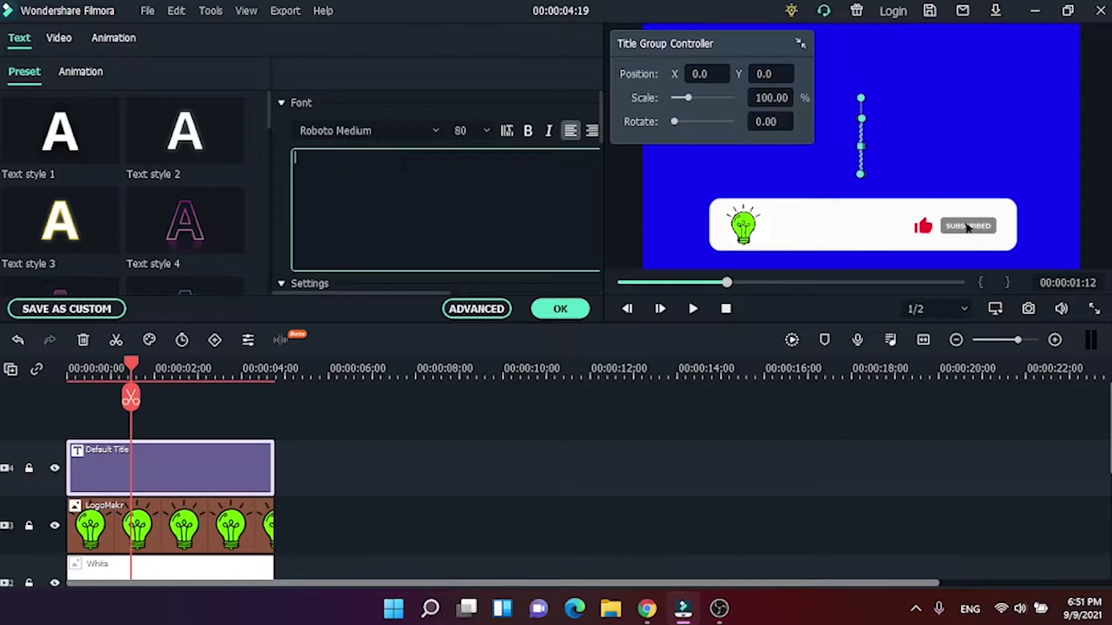
type("S & S Inventions")
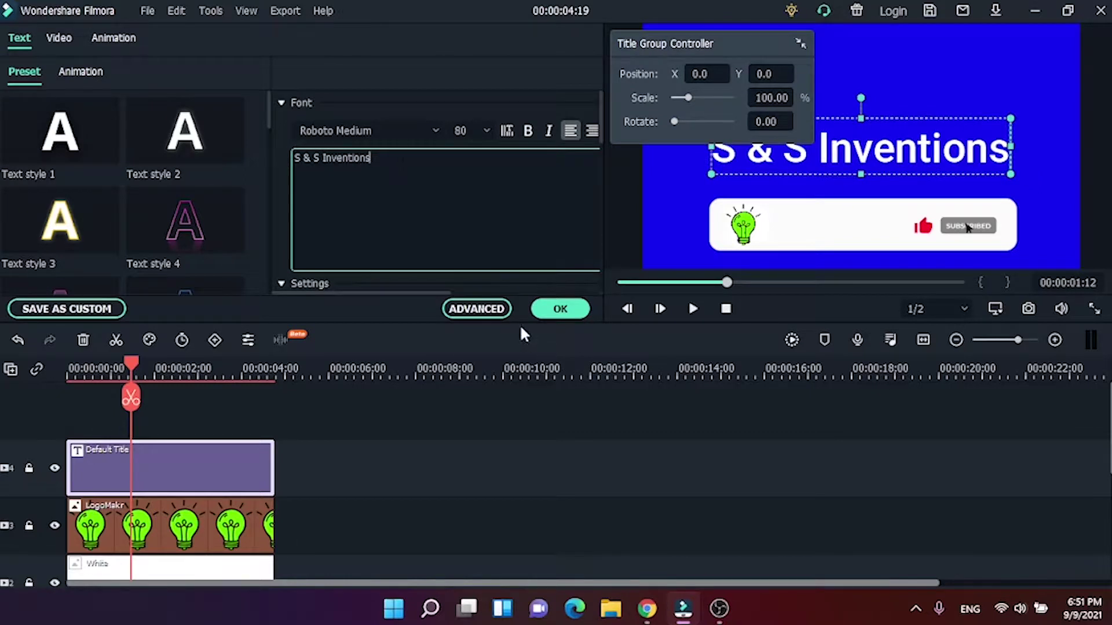
Set the title in bold Noto Serif Bold using advanced text editing, and shrink it onto the white subscribe bar
left_click(477, 309)
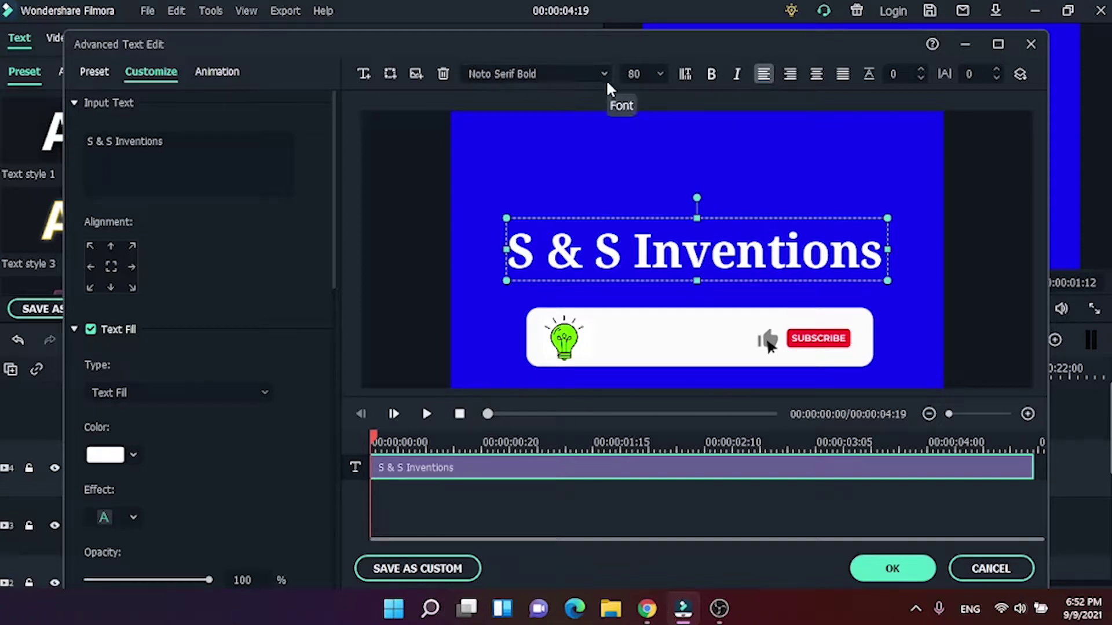
left_click(637, 74)
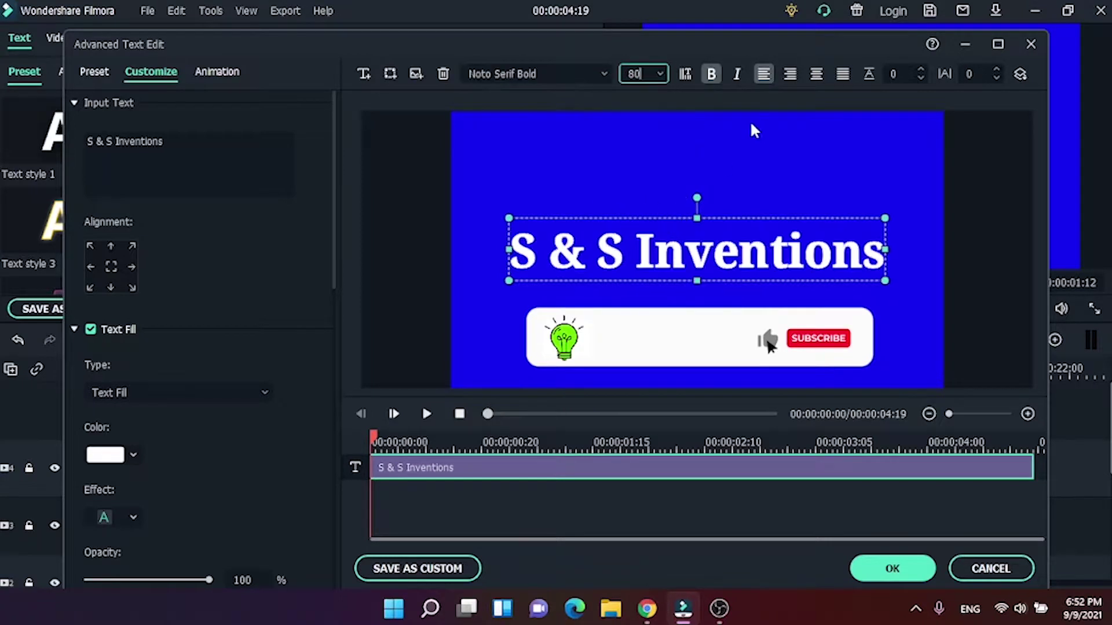
left_click_drag(885, 216, 692, 333)
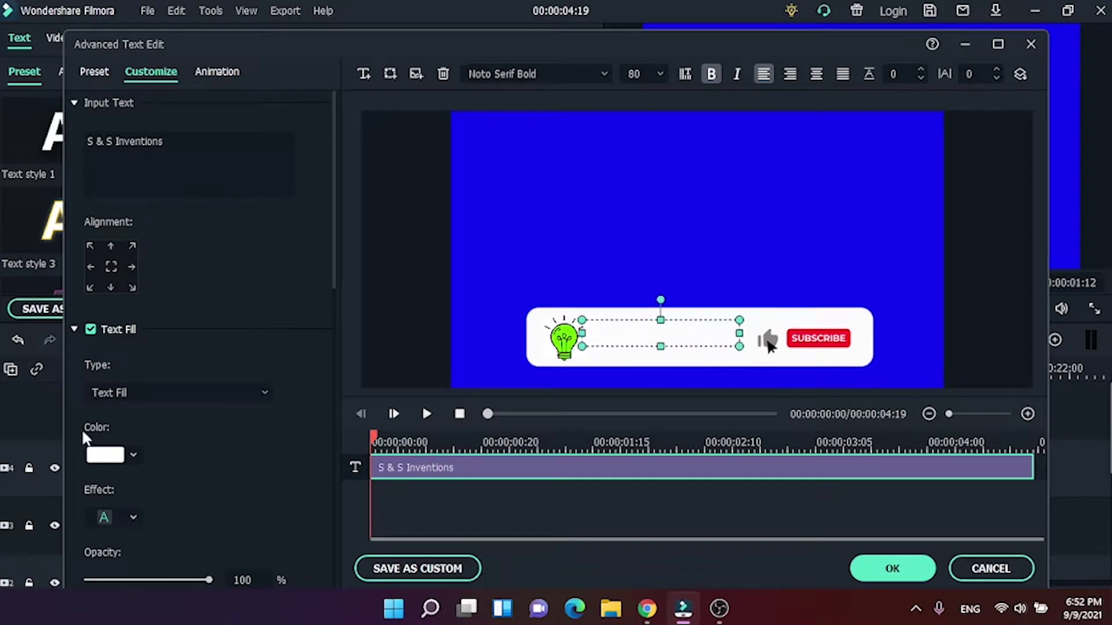
Change the title's text fill color to black
left_click(132, 457)
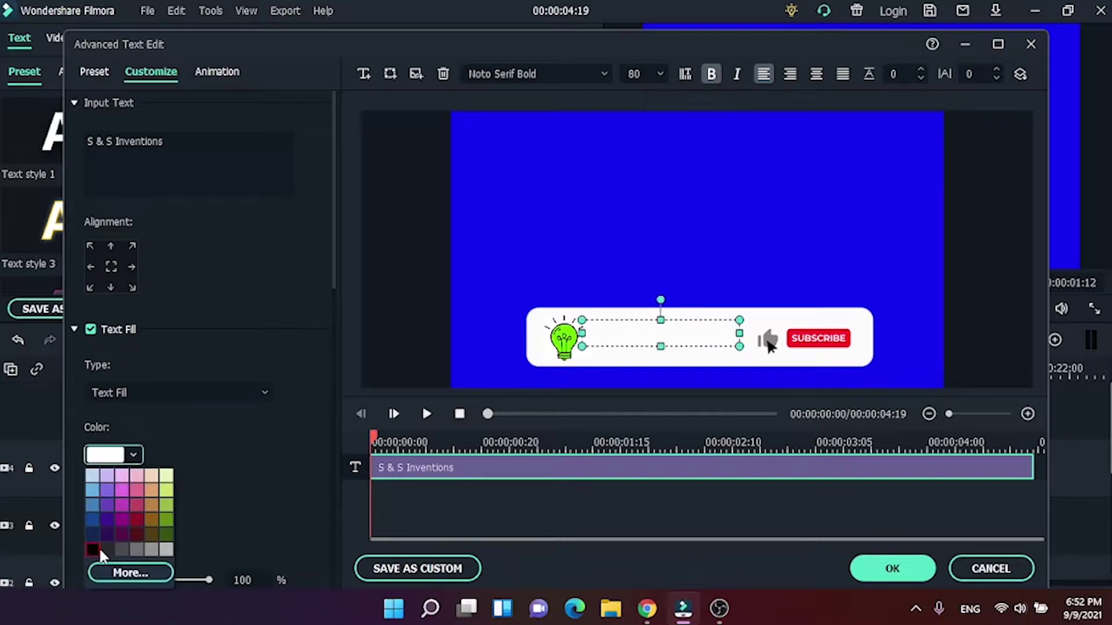
left_click(116, 572)
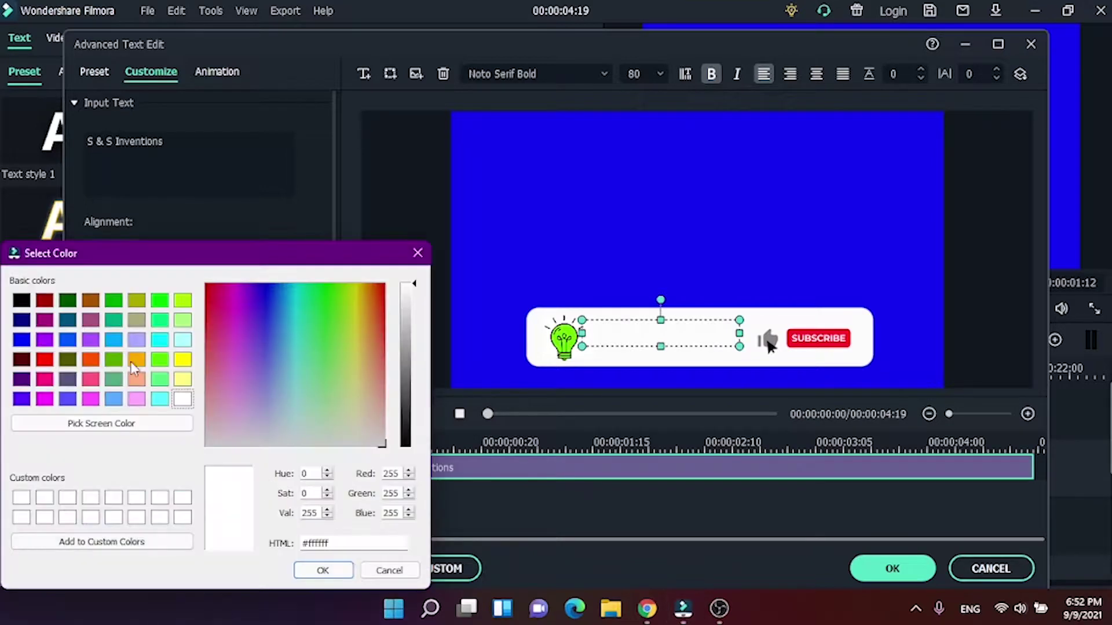
left_click(318, 576)
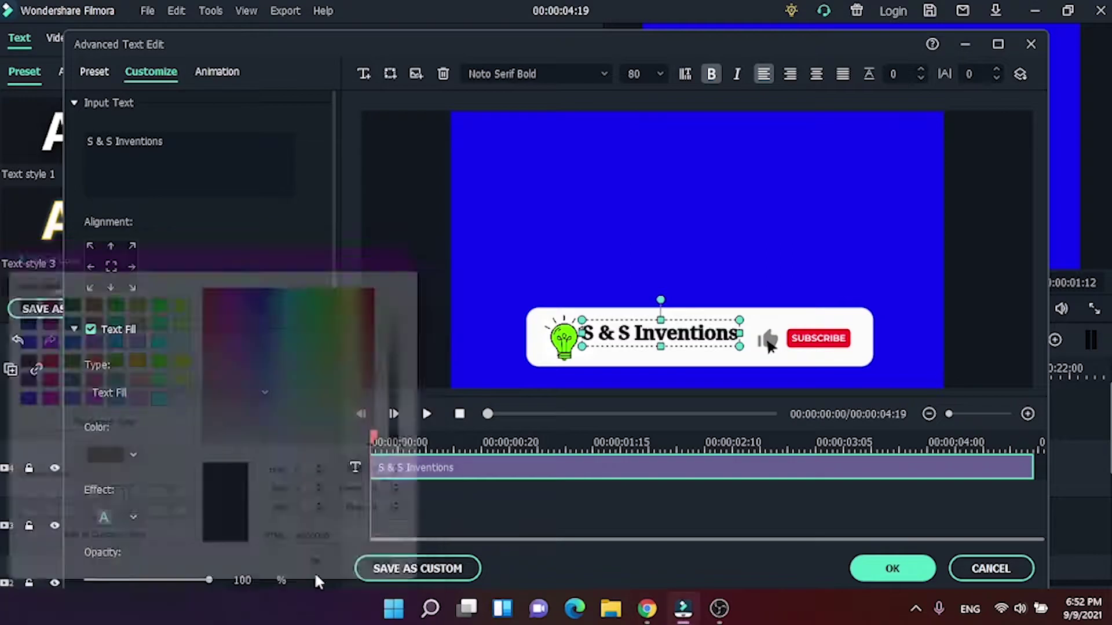
Fit the "S & S Inventions" text between the logo and the like icon by moving it and reducing its size
left_click_drag(624, 322, 627, 323)
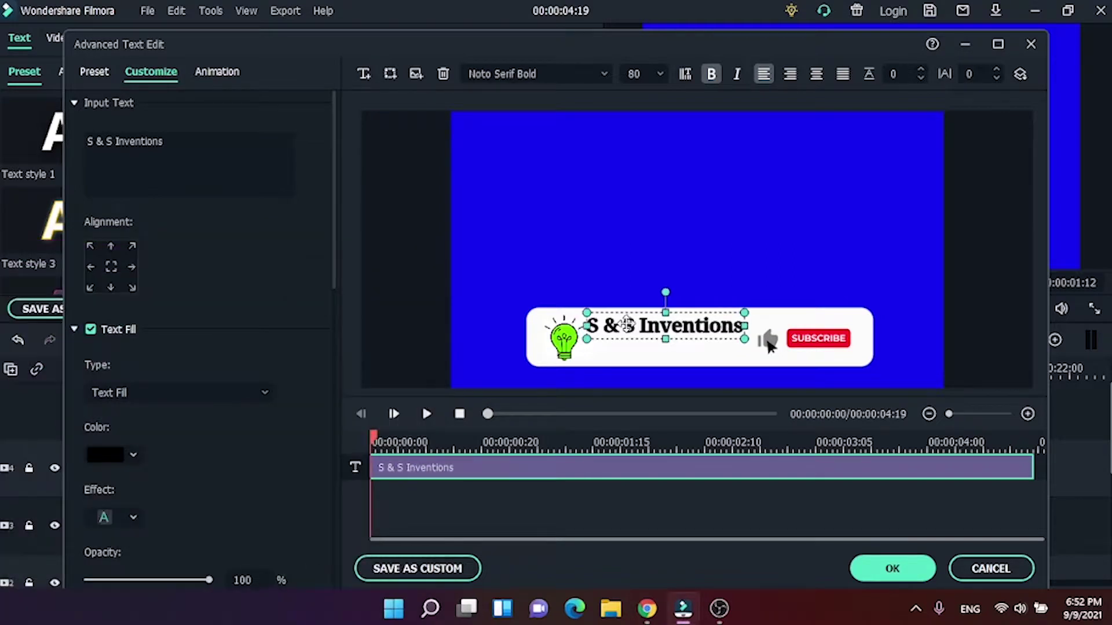
left_click_drag(744, 339, 718, 338)
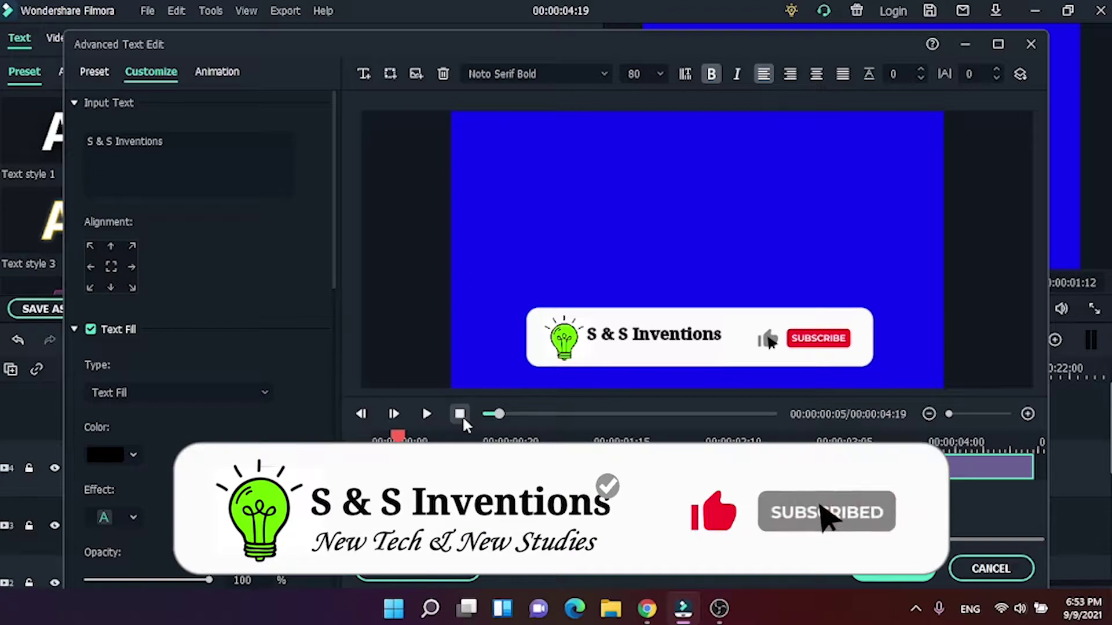
Add a second text reading "New Tech & New Studies" in italic Monotype Corsiva and place it beneath the channel name
left_click(361, 75)
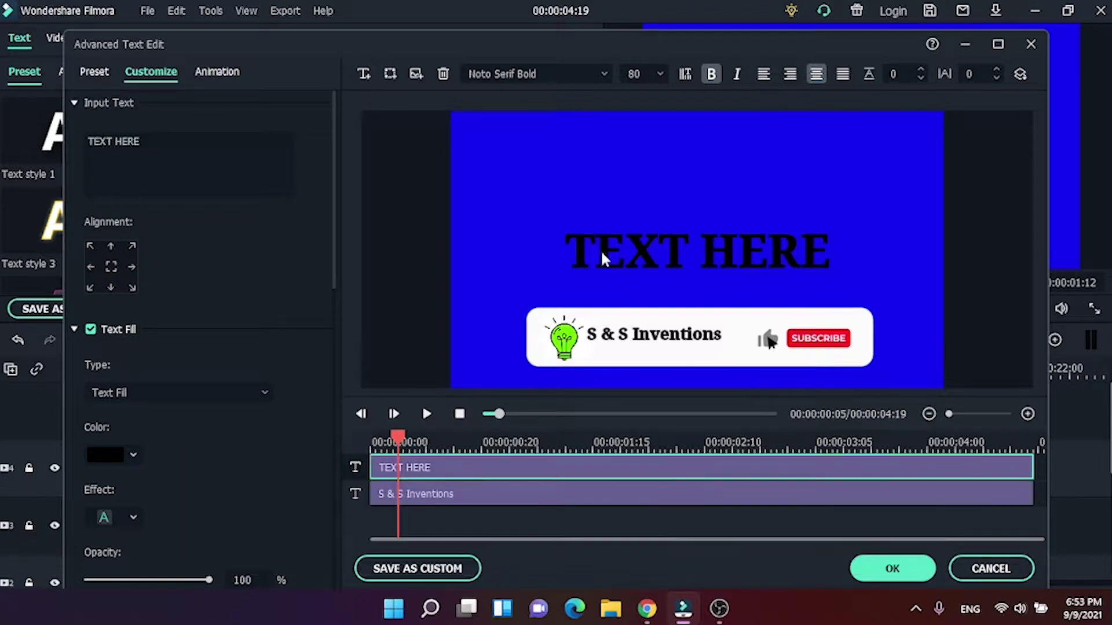
left_click(543, 472)
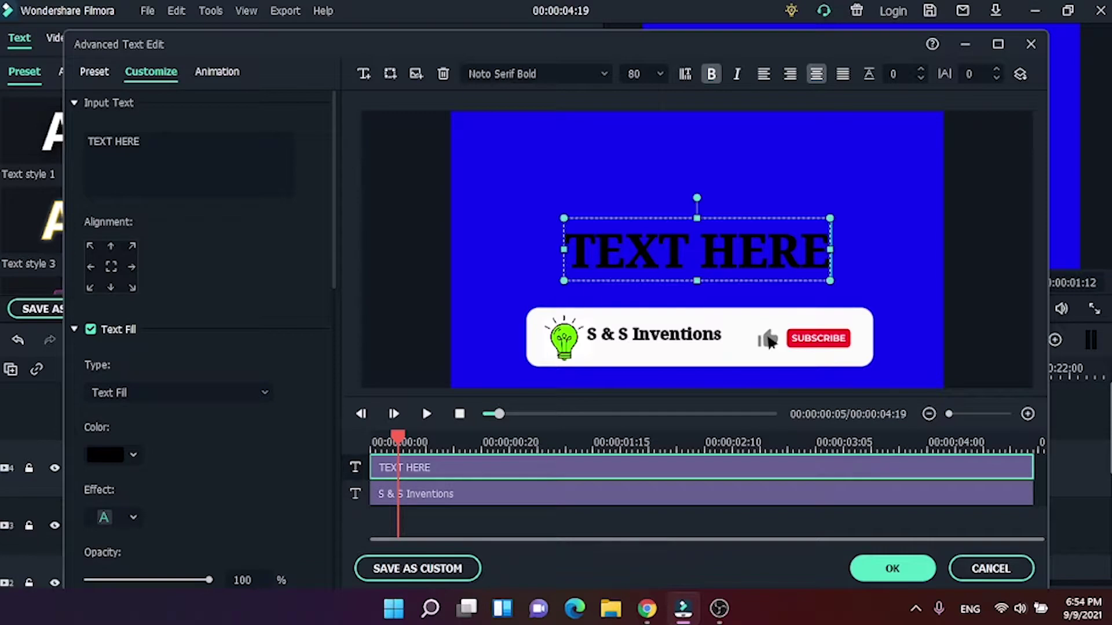
key("BackSpace")
key("BackSpace")
key("BackSpace")
key("BackSpace")
key("BackSpace")
key("BackSpace")
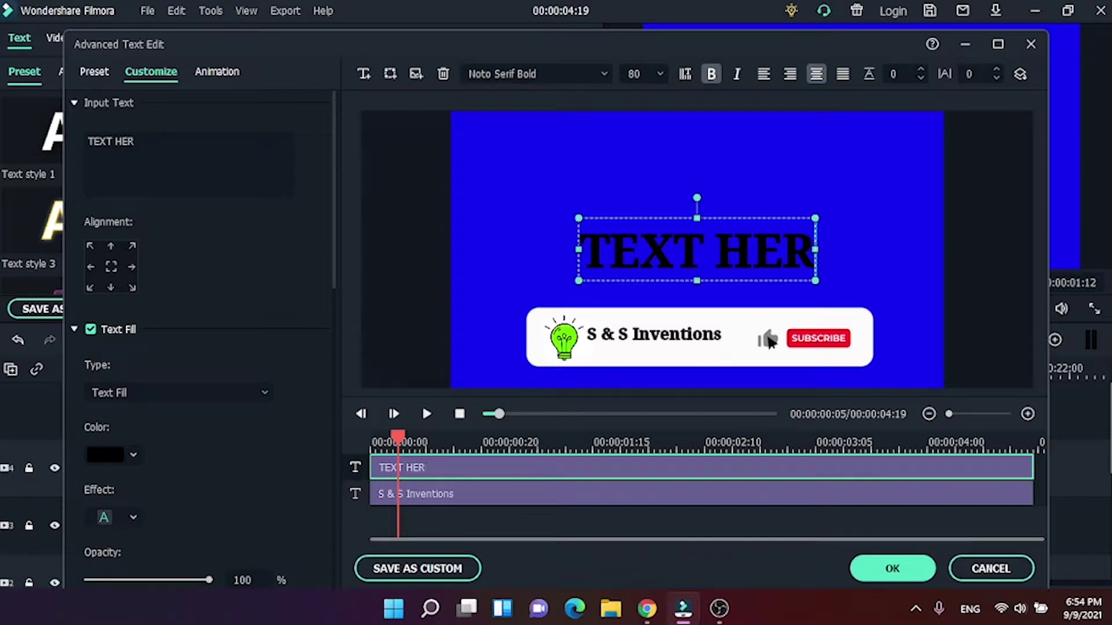
key("BackSpace")
key("BackSpace")
key("BackSpace")
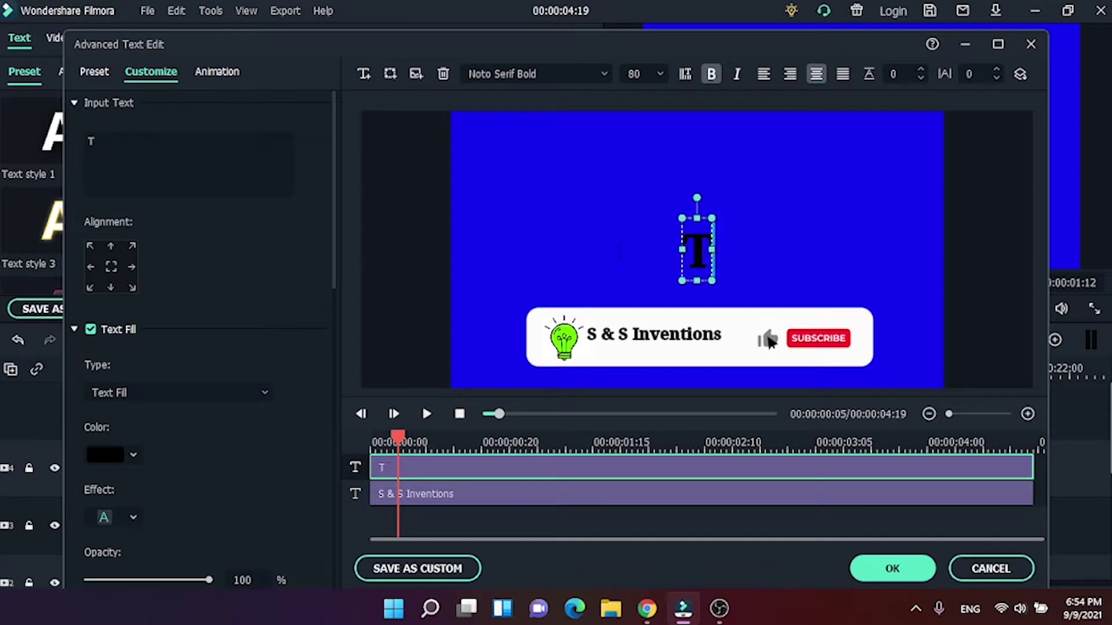
type("New Tech & New Studies")
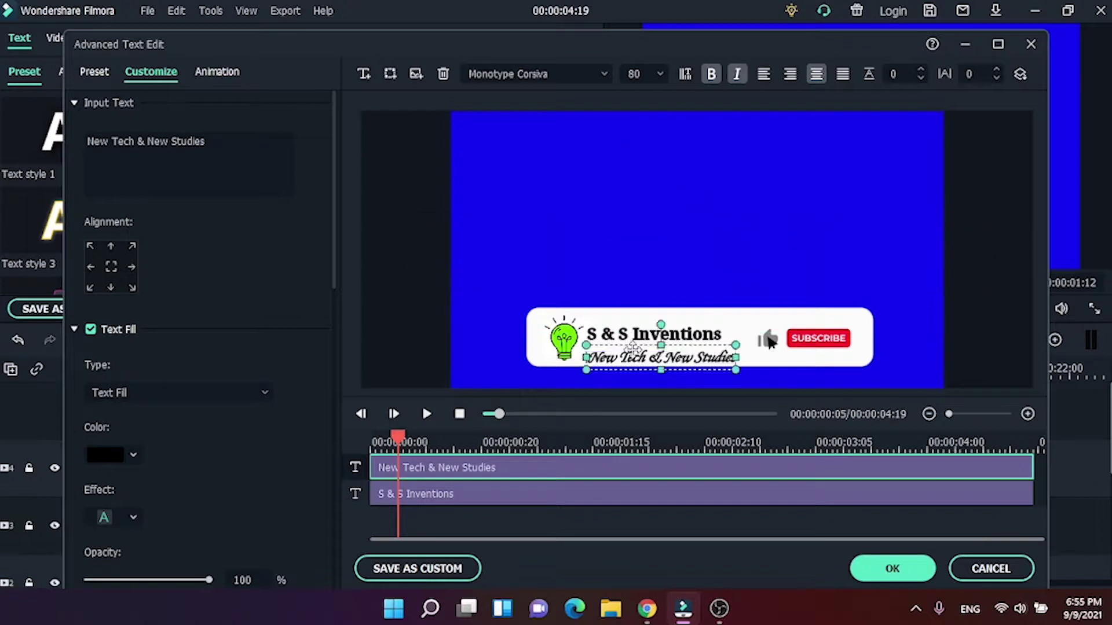
Preview both text lines over the animation and apply the title edits
left_click(426, 414)
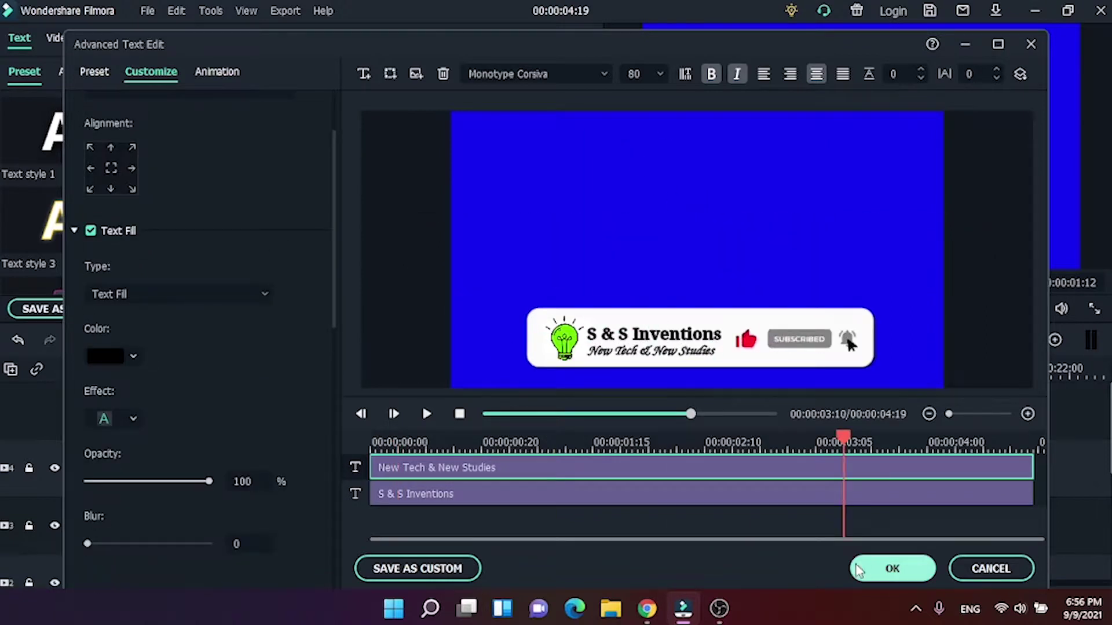
left_click(889, 570)
left_click(114, 371)
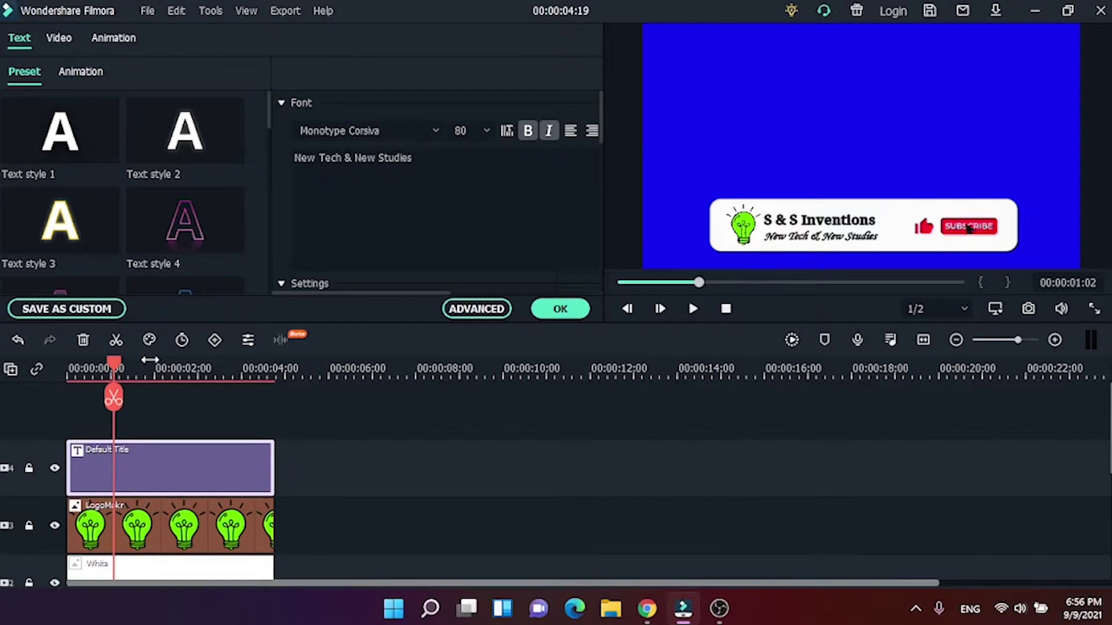
left_click(563, 310)
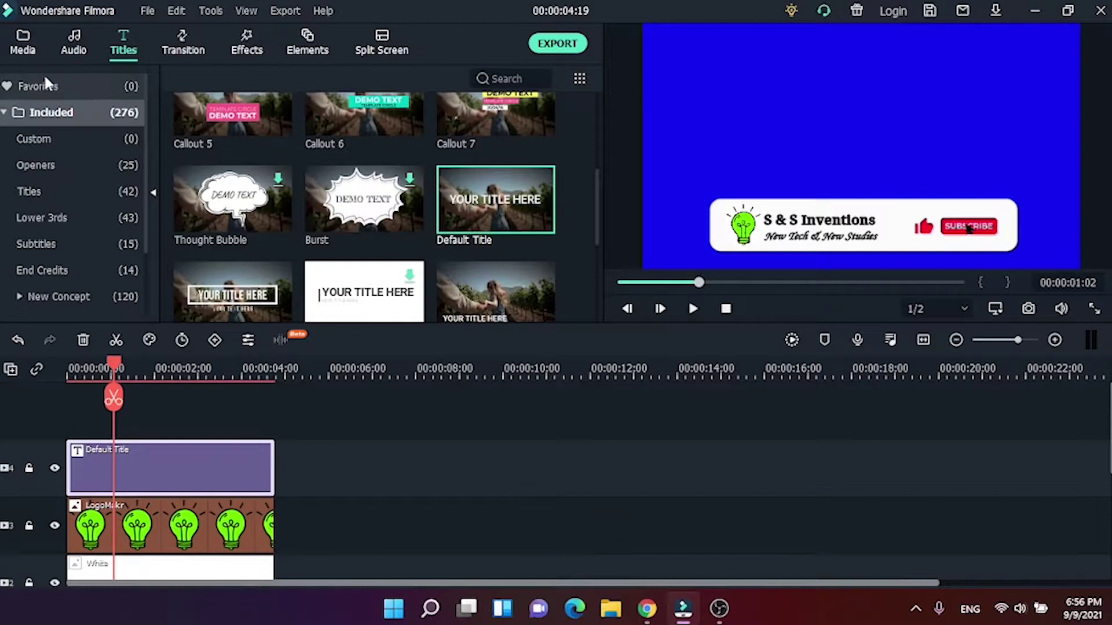
Add the verification badge image on the track above the title and trim its end to match the other clips
left_click(23, 43)
left_click_drag(209, 373, 264, 359)
mouse_move(482, 175)
left_click_drag(475, 148, 81, 464)
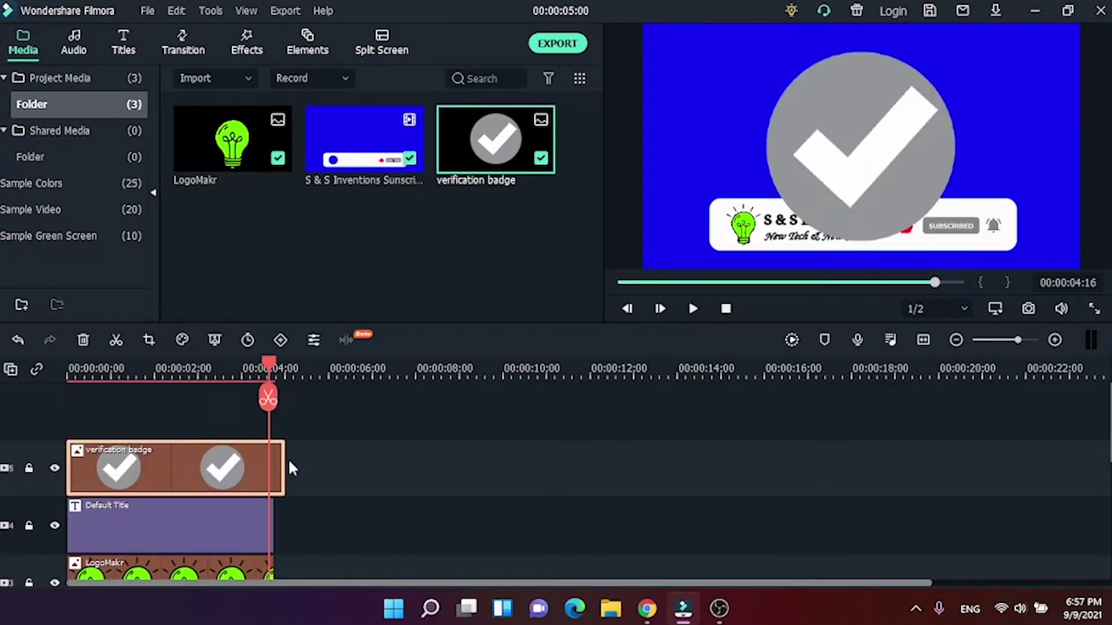
left_click_drag(284, 463, 279, 463)
Shrink the verification badge to a small icon and place it just after the "S & S Inventions" channel name
double_click(745, 165)
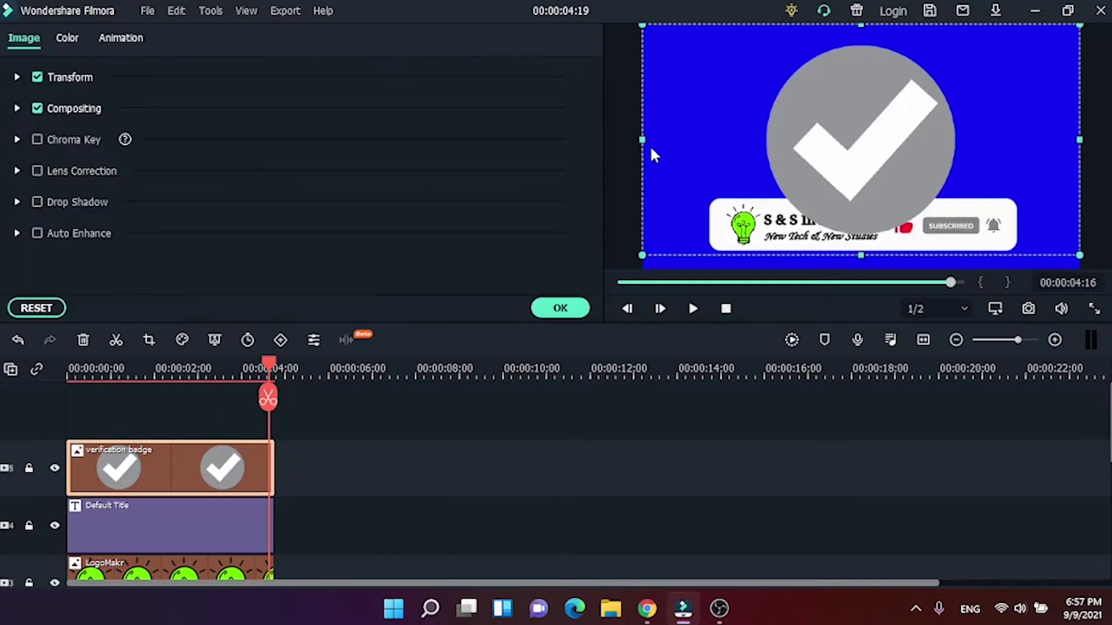
left_click_drag(642, 255, 882, 214)
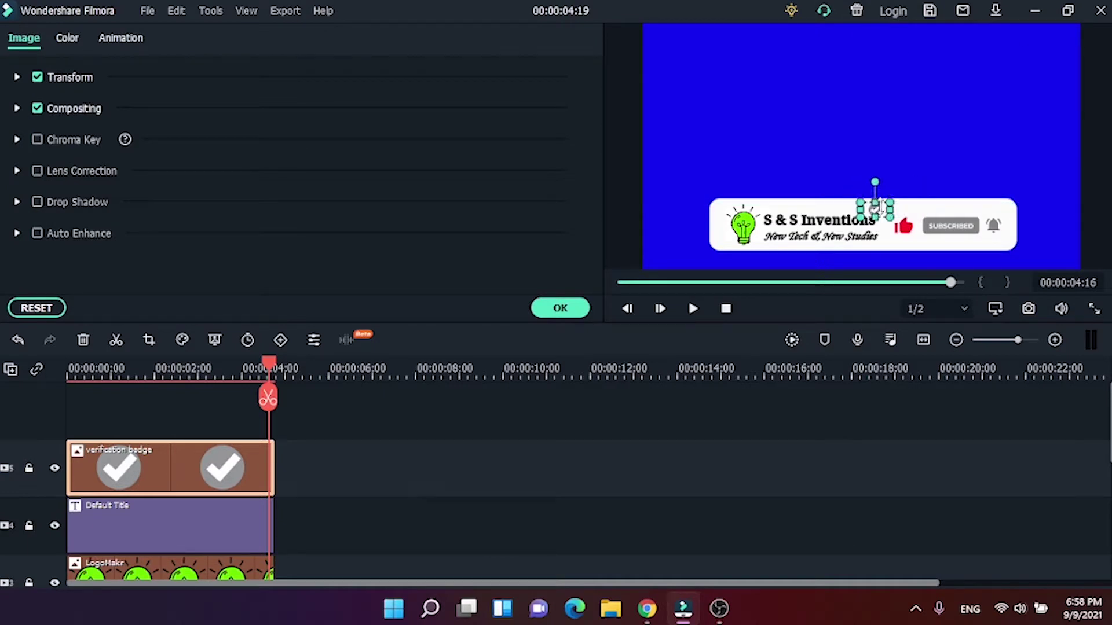
left_click_drag(874, 197, 874, 185)
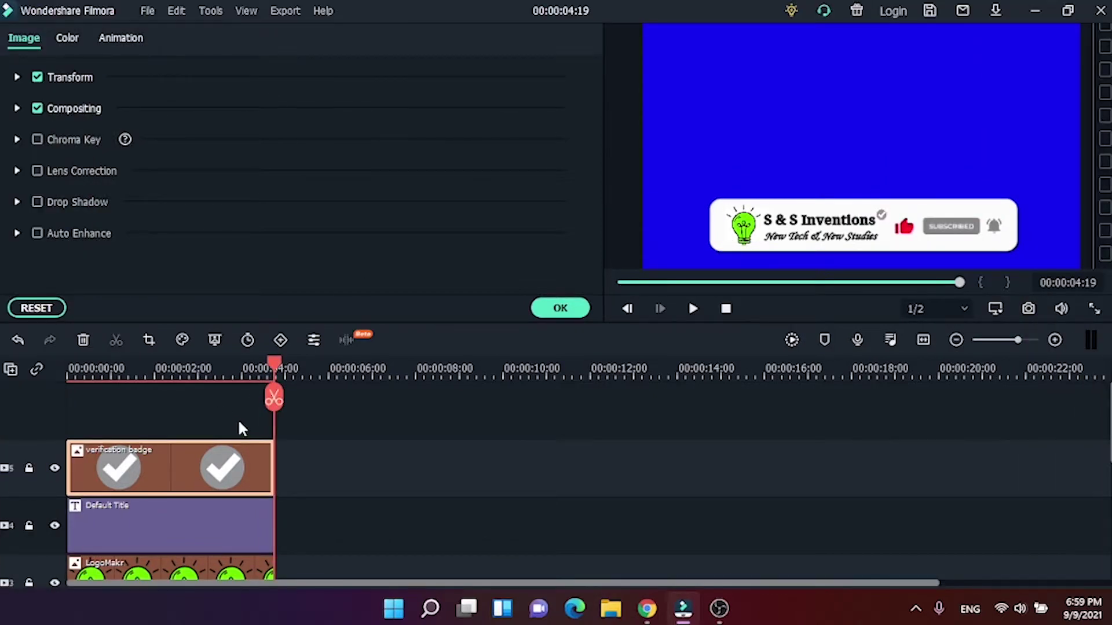
Render the timeline preview with the badge edits applied and start exporting the finished animation
left_click(793, 341)
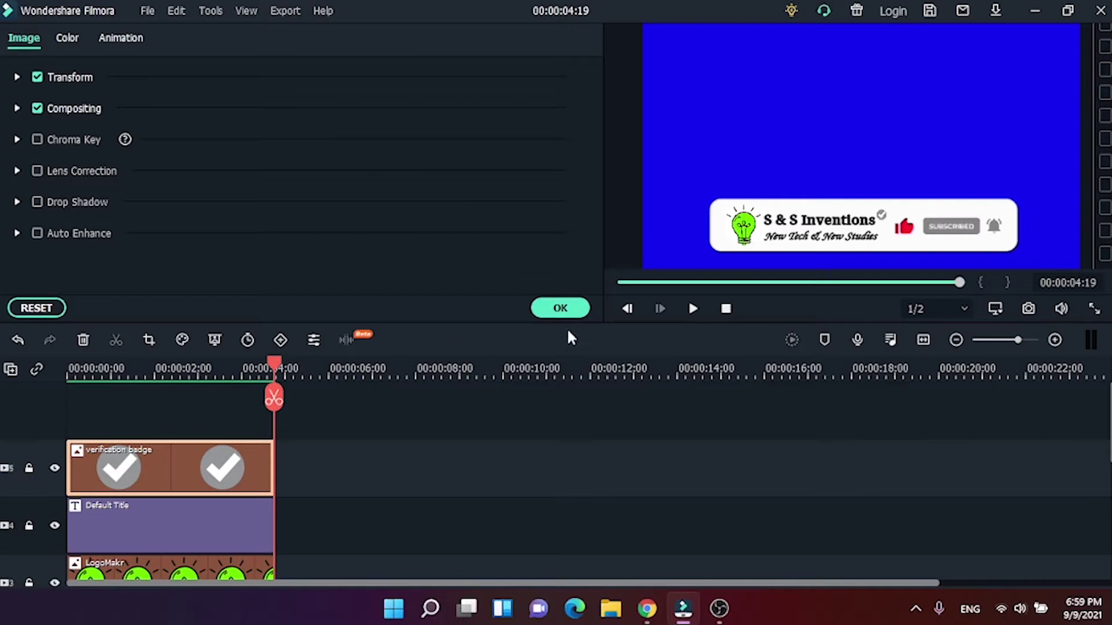
left_click(561, 308)
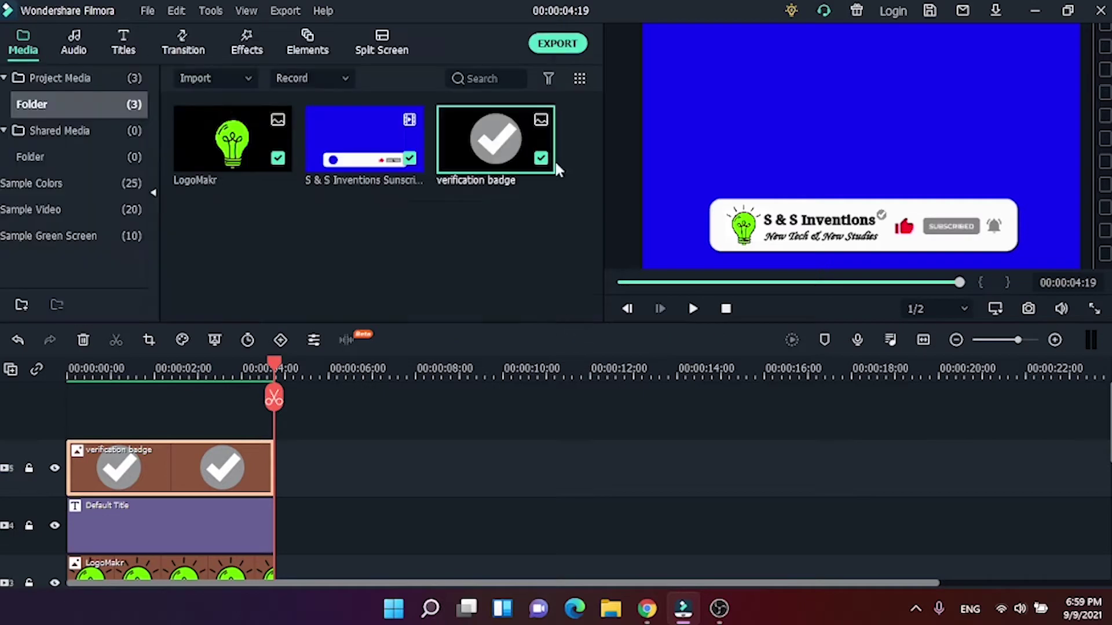
left_click(558, 45)
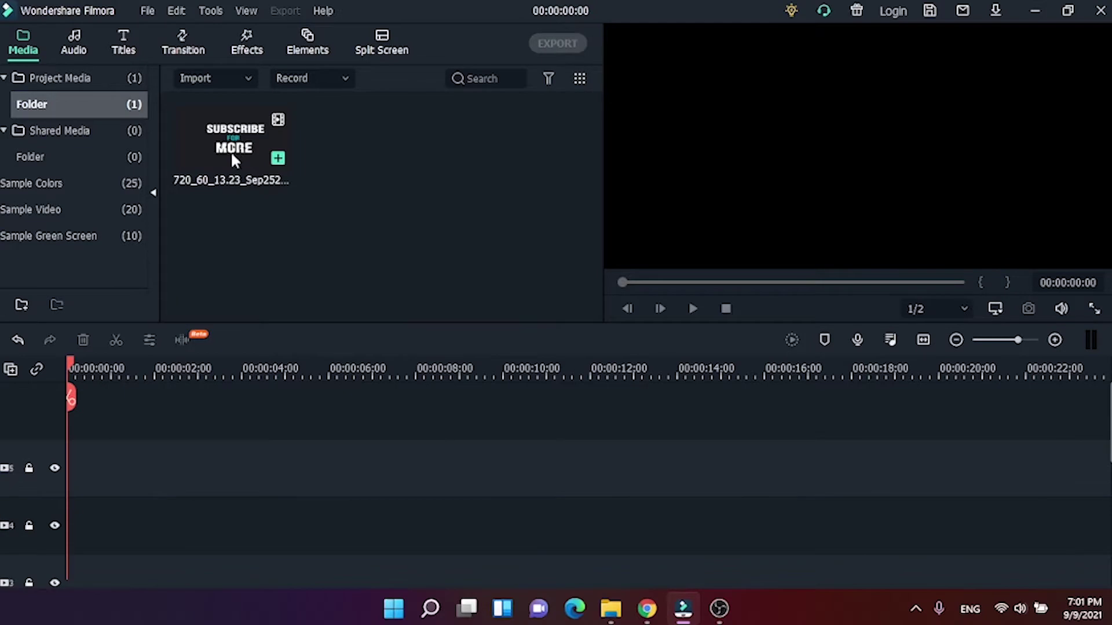
Place the "Subscribe for more" outro video at the start of the empty timeline
left_click_drag(232, 155, 248, 232)
left_click_drag(227, 297, 147, 482)
Import "My Video" from the Videos folder and place it above the outro clip, starting at about 4 seconds
double_click(370, 238)
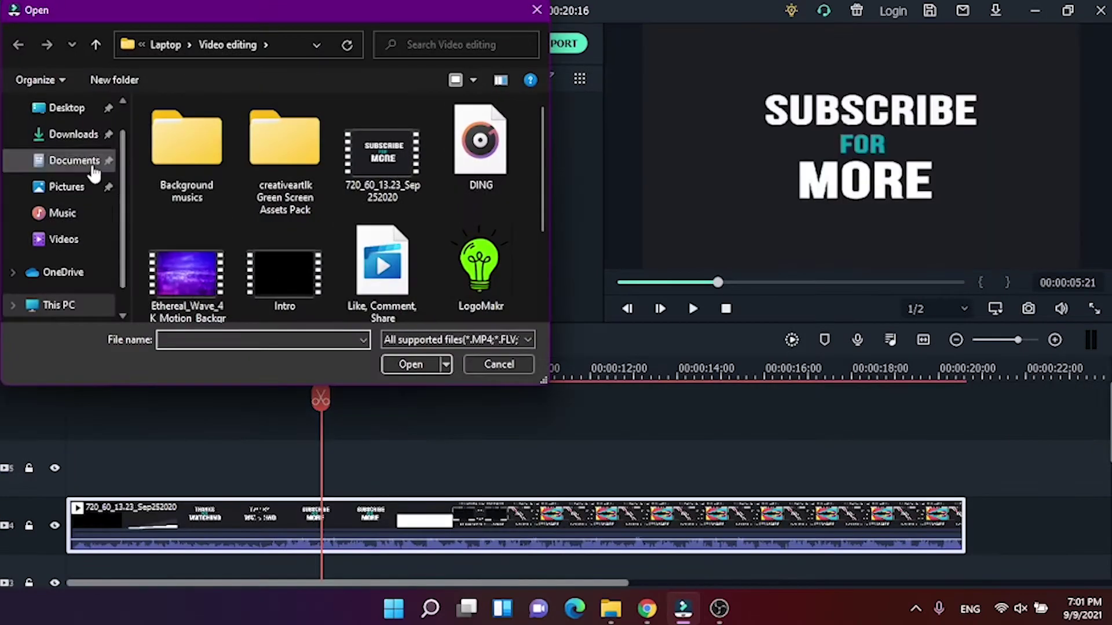
left_click(80, 237)
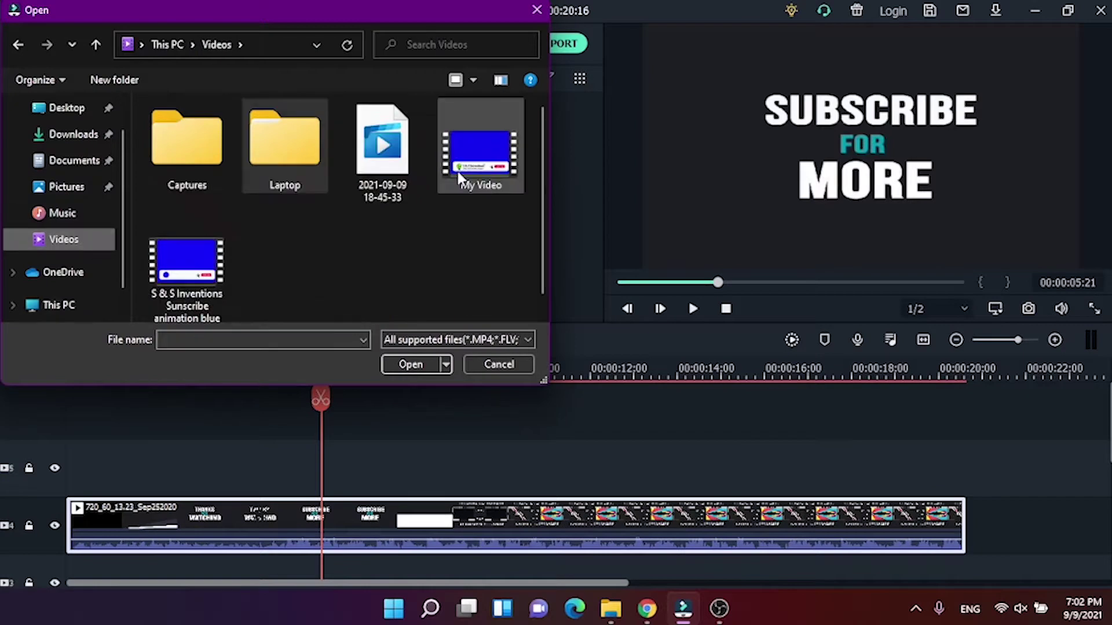
double_click(480, 152)
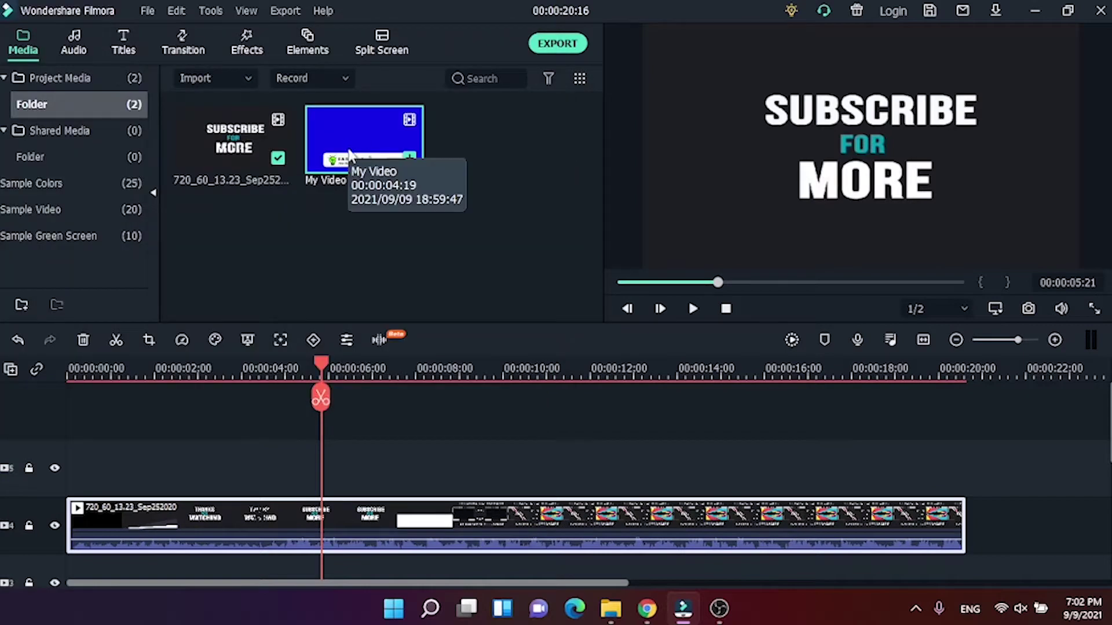
left_click_drag(354, 133, 240, 498)
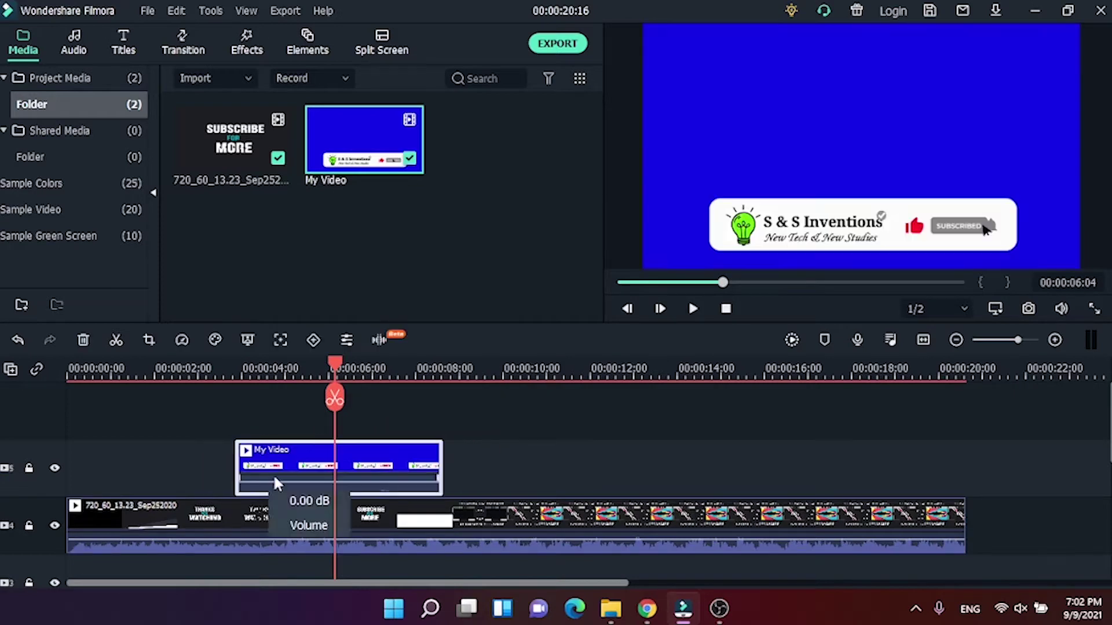
Key out the blue background of My Video with Chroma Key, using offset 16 and tolerance 55, and apply it
right_click(381, 460)
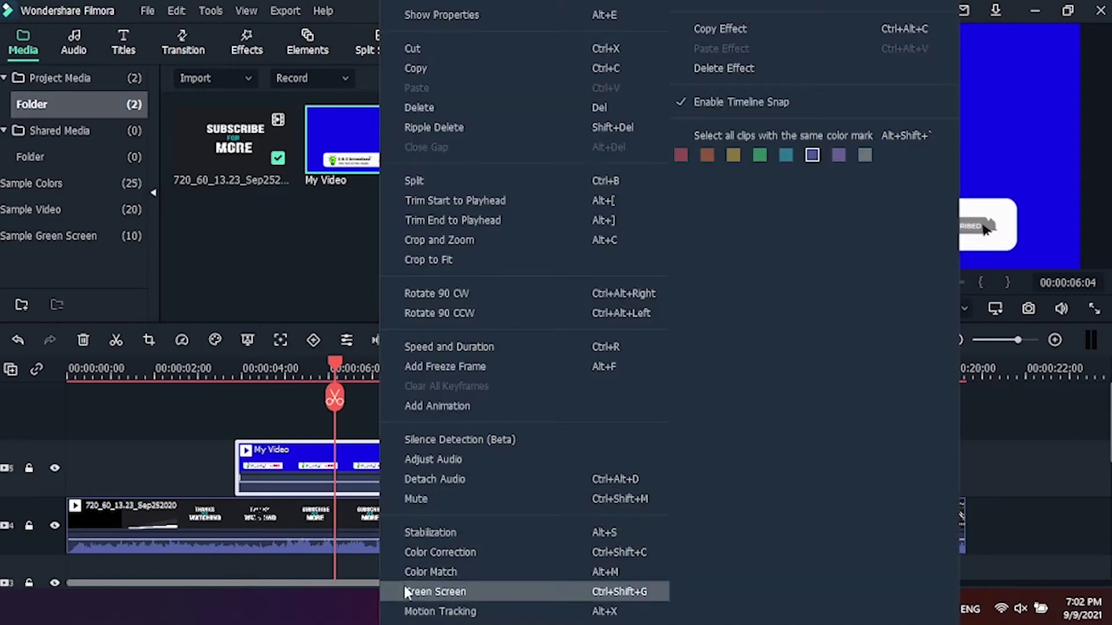
left_click(437, 592)
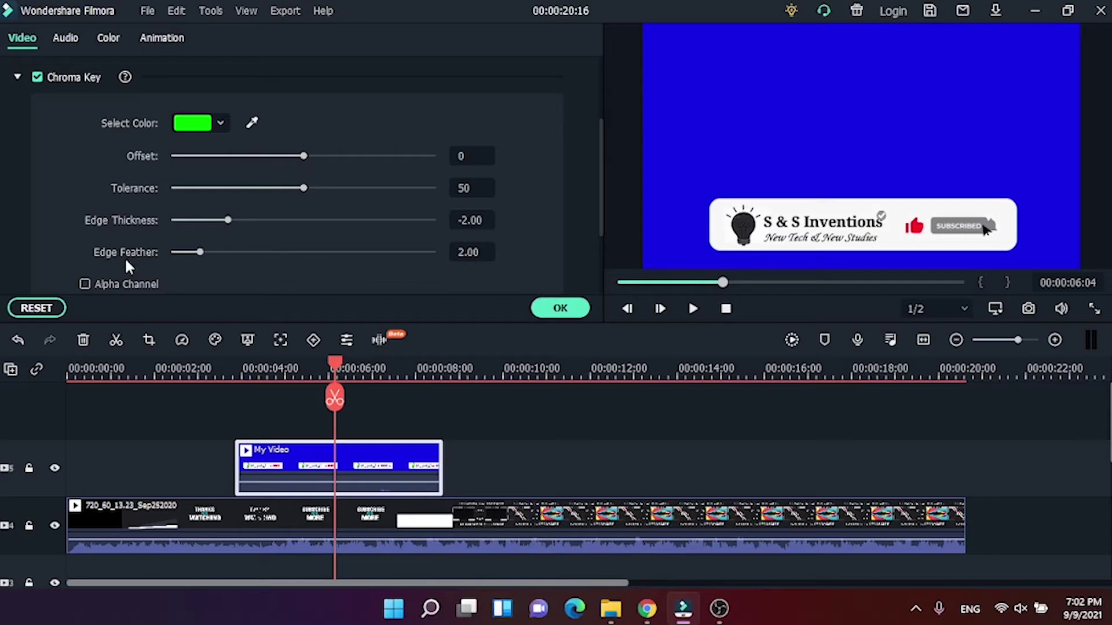
left_click(251, 124)
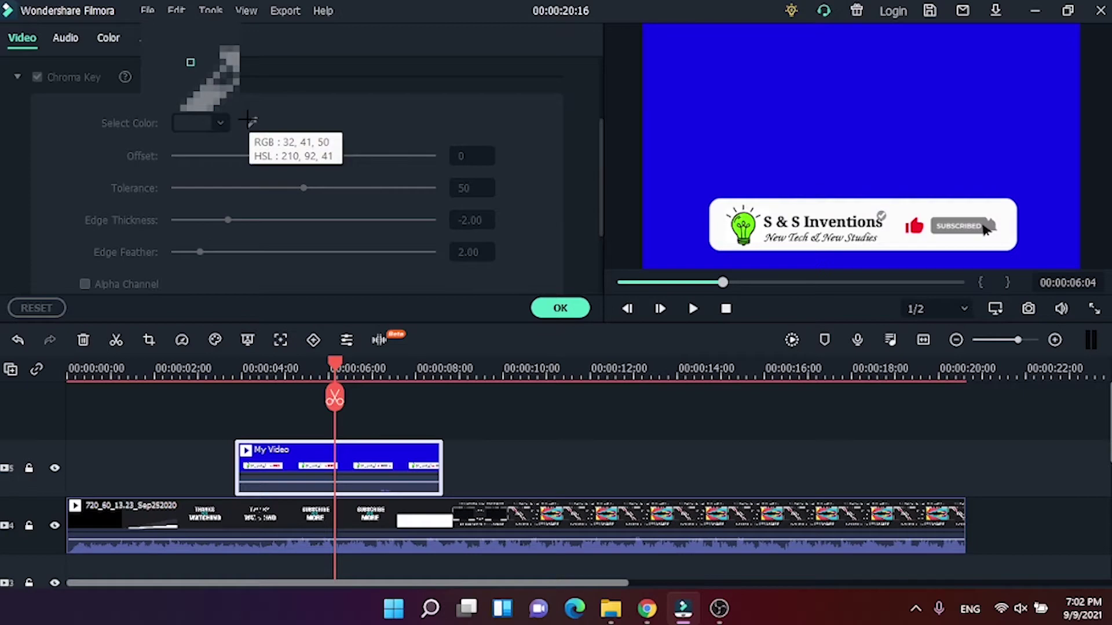
left_click(741, 81)
left_click(769, 95)
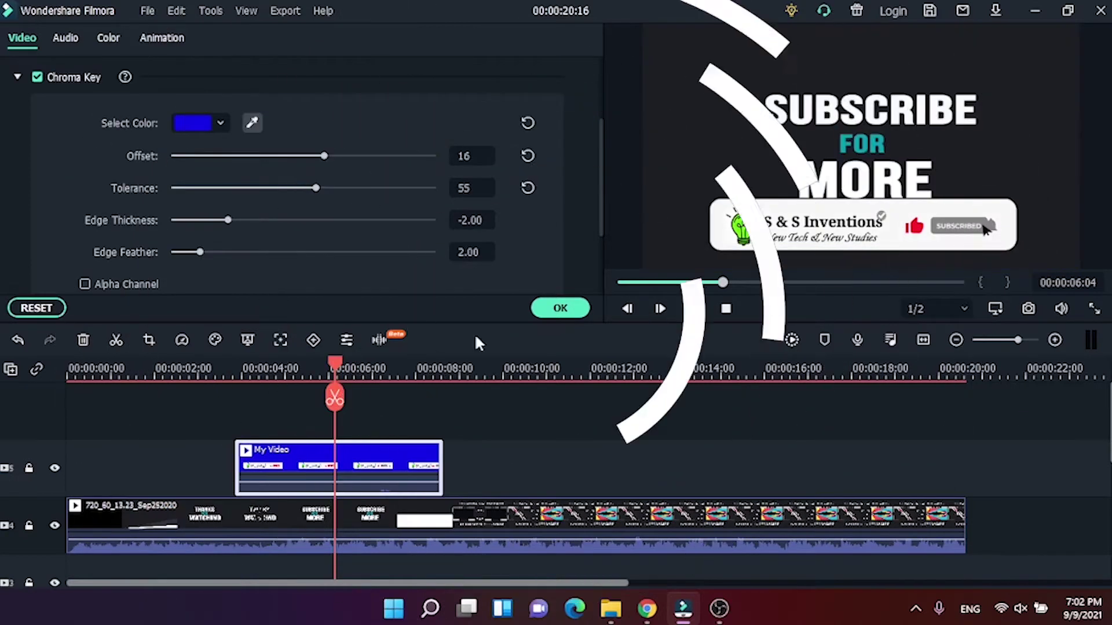
left_click(565, 308)
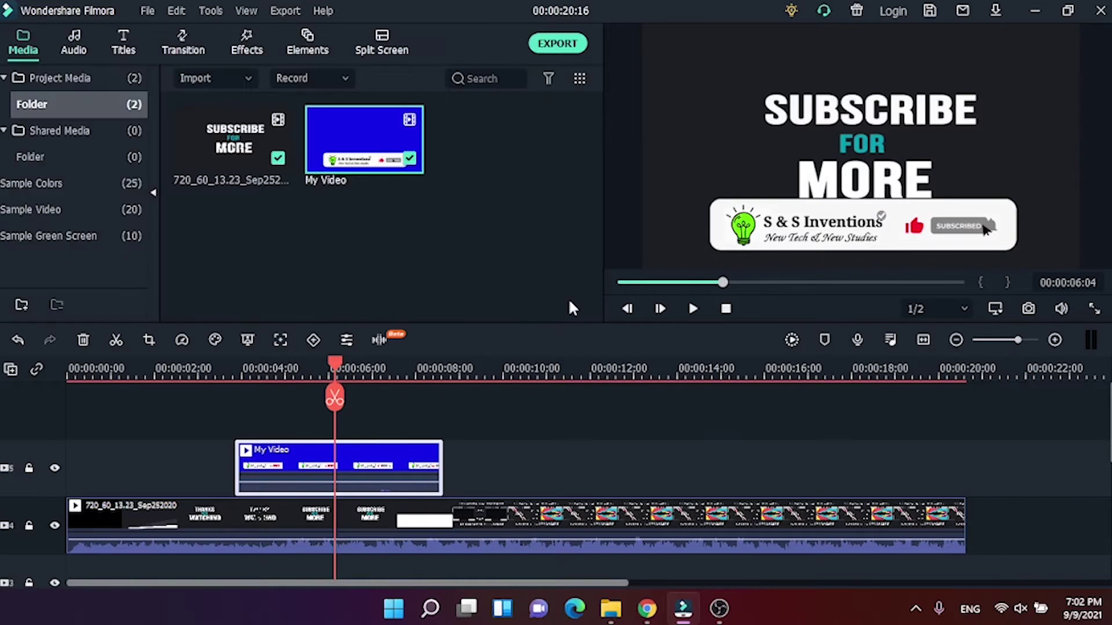
Play back the outro from just before My Video to check the keyed subscribe animation over it
left_click_drag(335, 366, 227, 366)
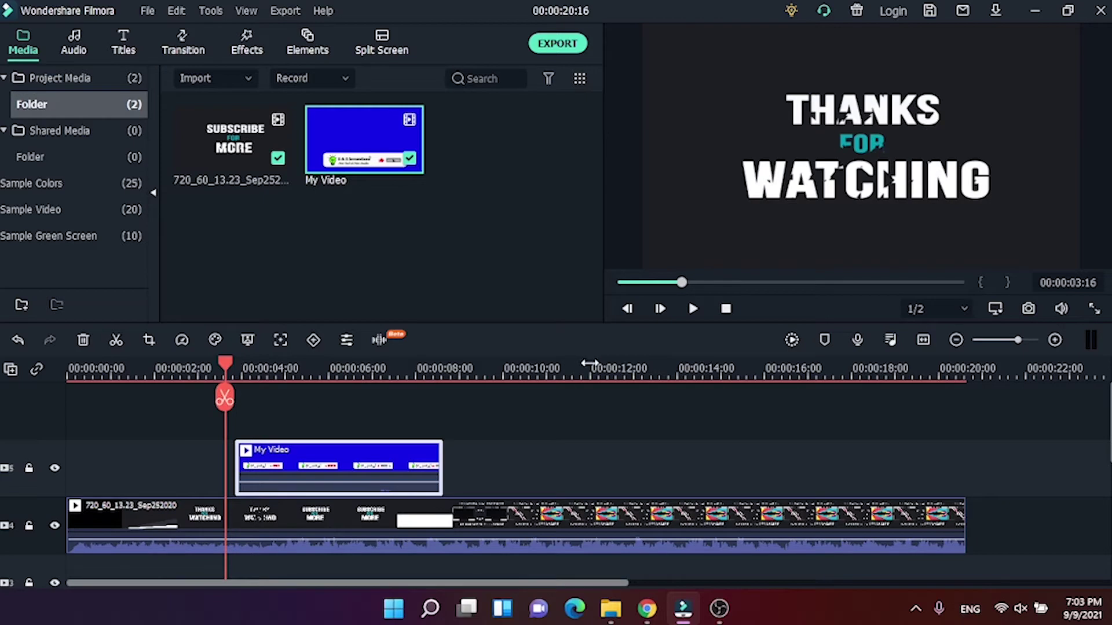
key("space")
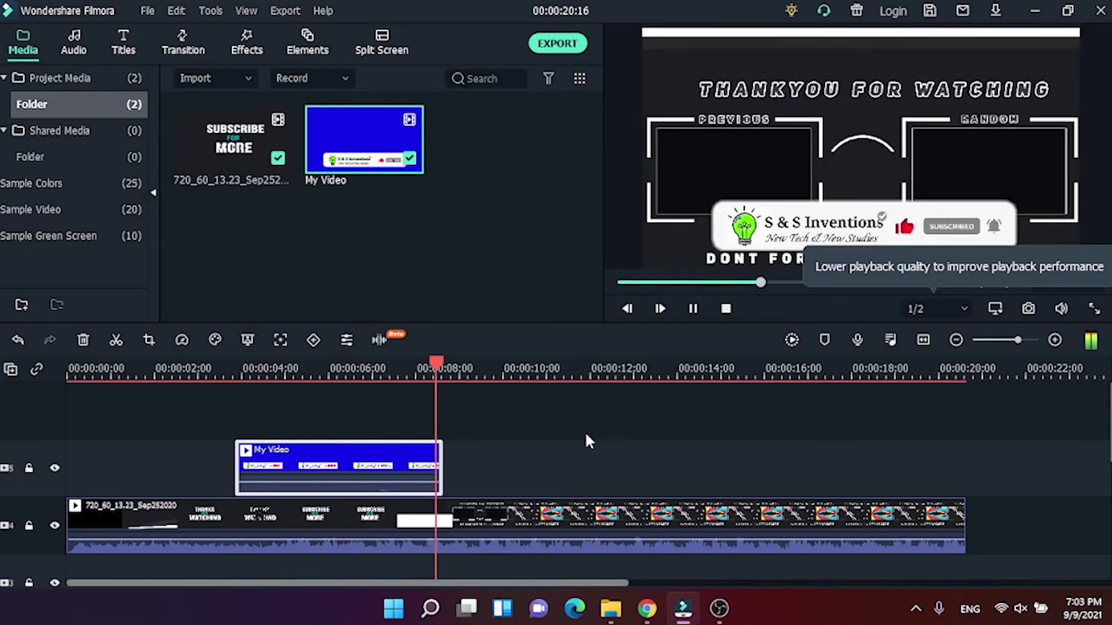
left_click(413, 369)
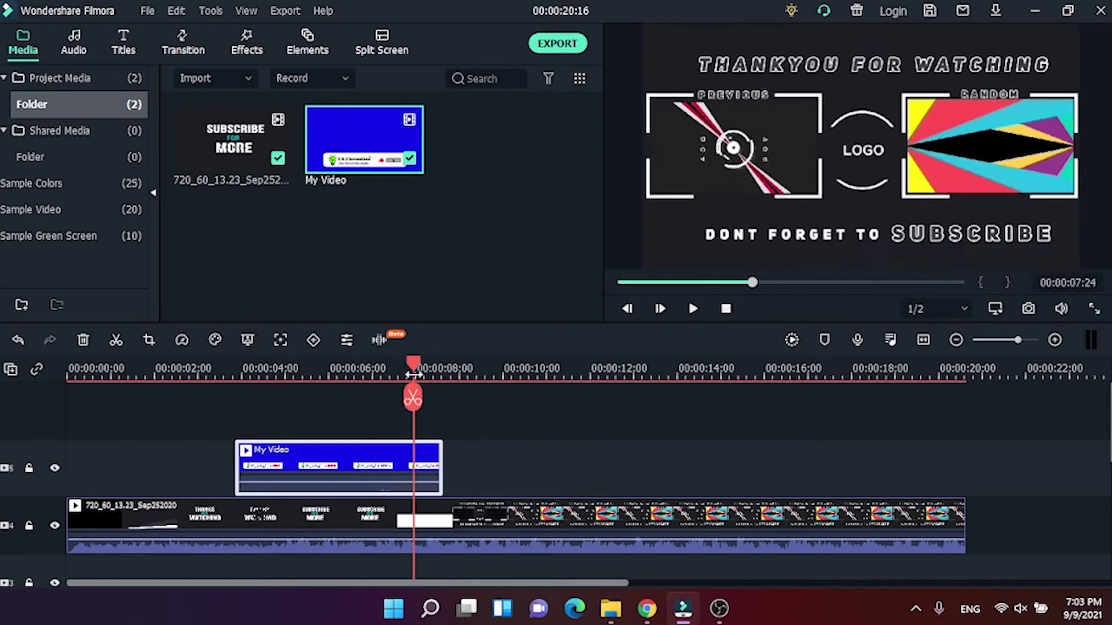